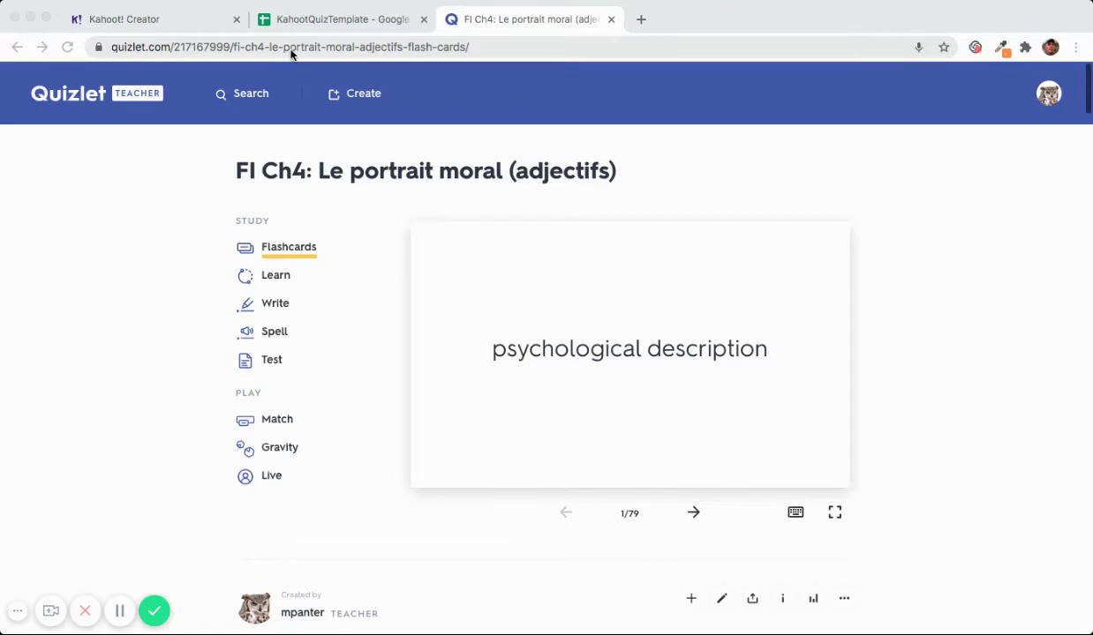
Switch to the Kahoot creator and download the quiz template for the spreadsheet import.
left_click(170, 22)
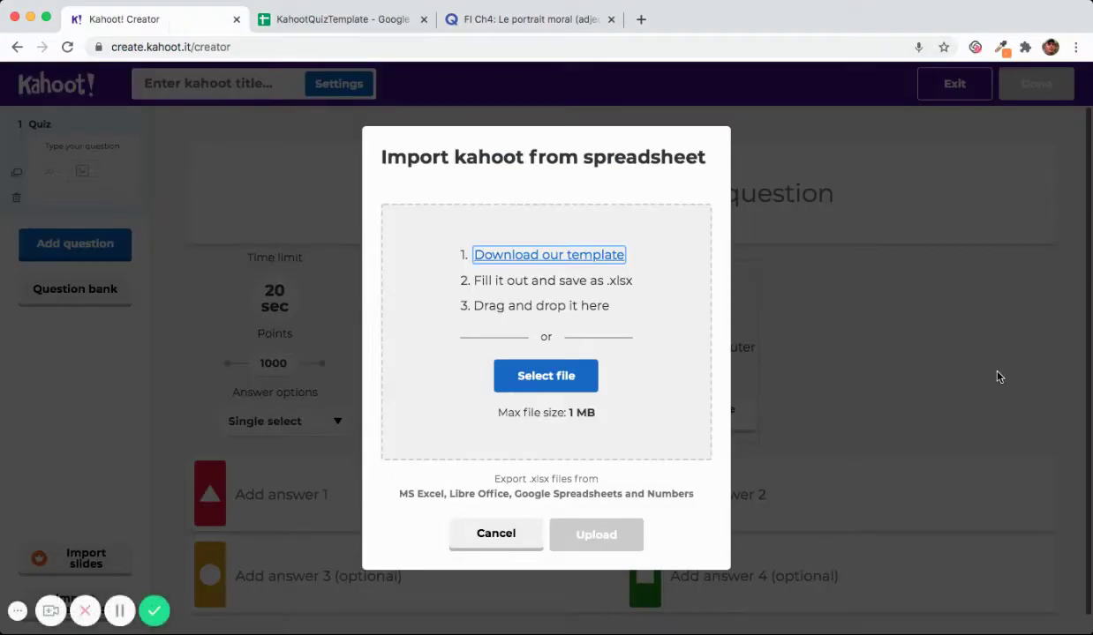
left_click(533, 261)
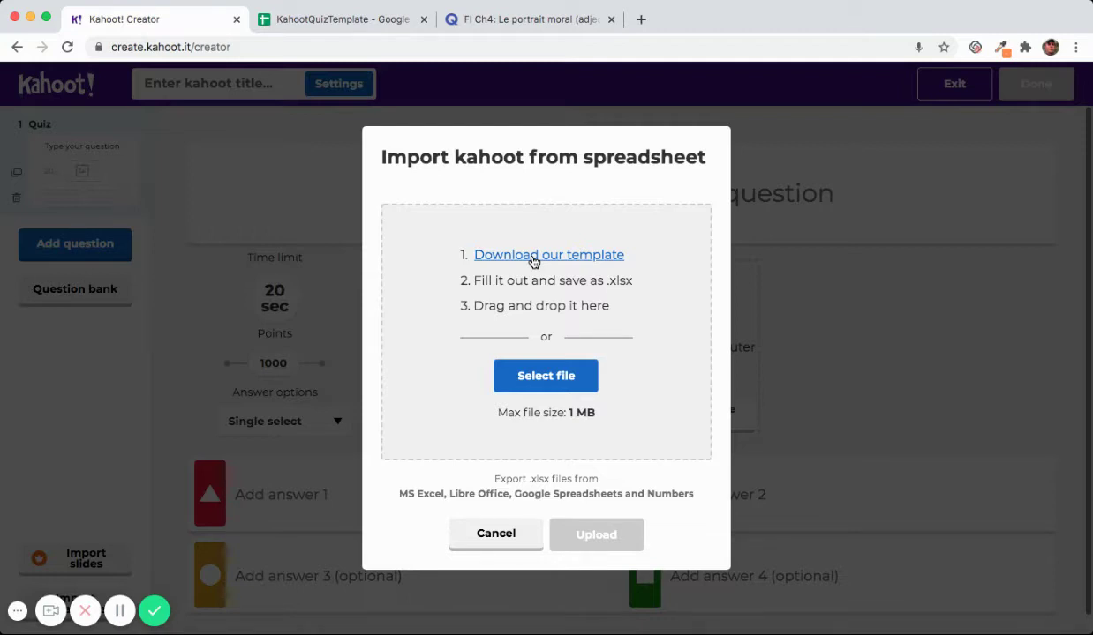
left_click(534, 262)
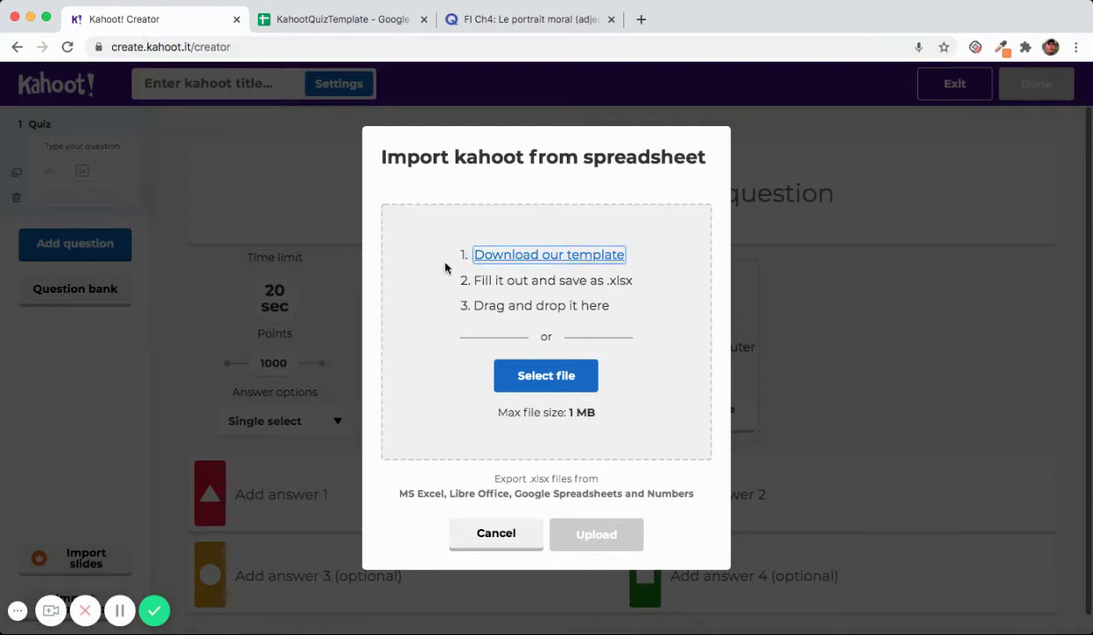
Open KahootQuizTemplate in Google Sheets and examine its question, answer, time limit and correct-answer columns.
left_click(362, 22)
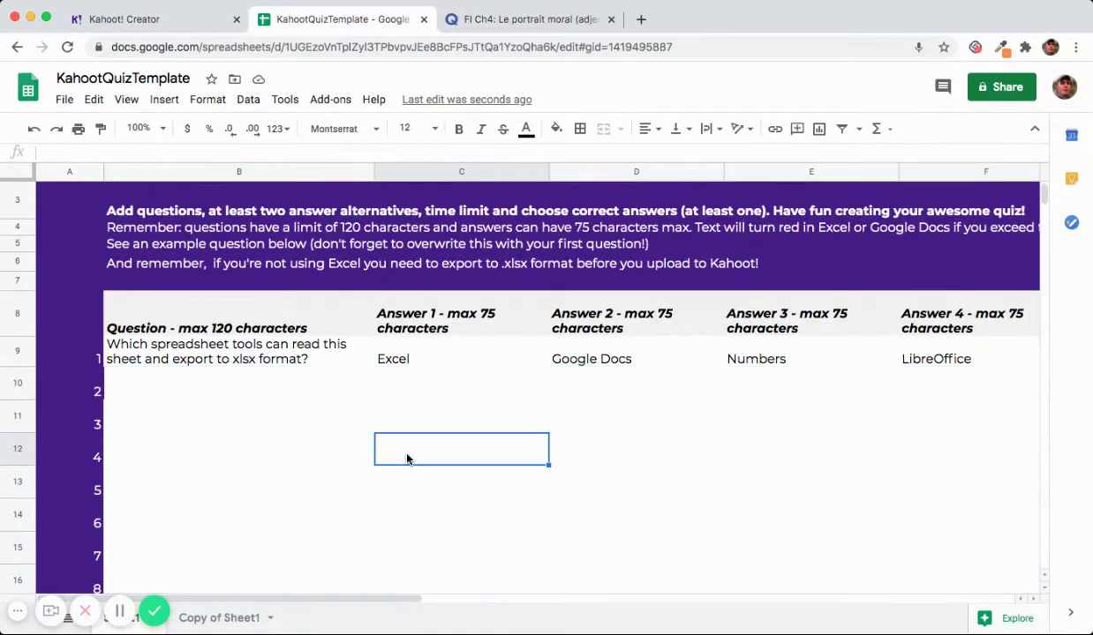
scroll(530, 454, "right", 5)
left_click(732, 391)
scroll(732, 395, "down", 1)
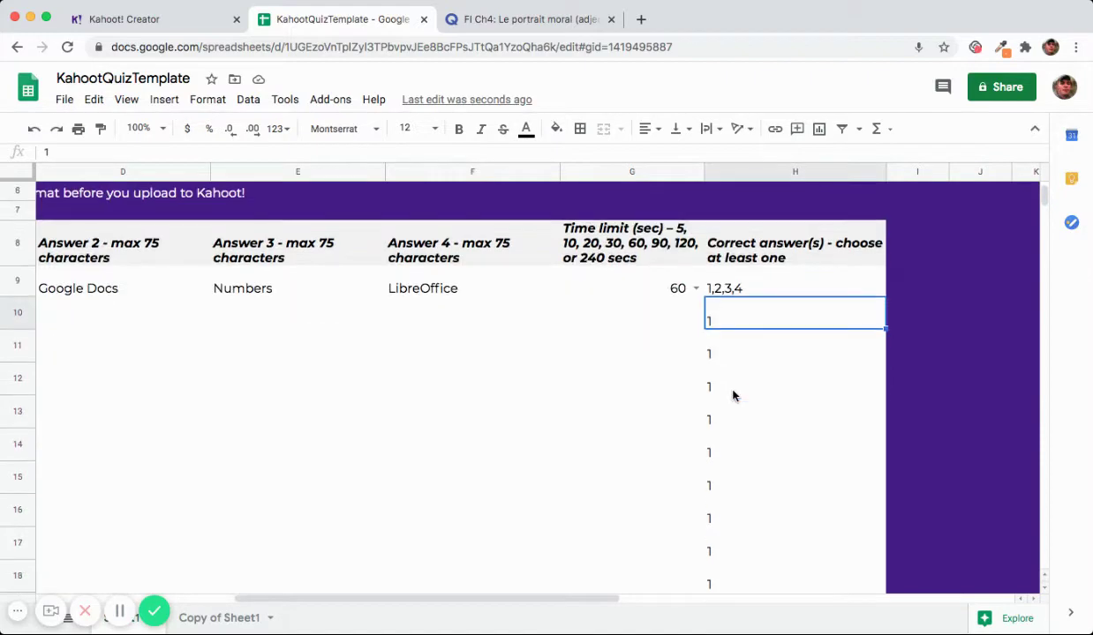
scroll(738, 467, "down", 4)
scroll(739, 468, "down", 15)
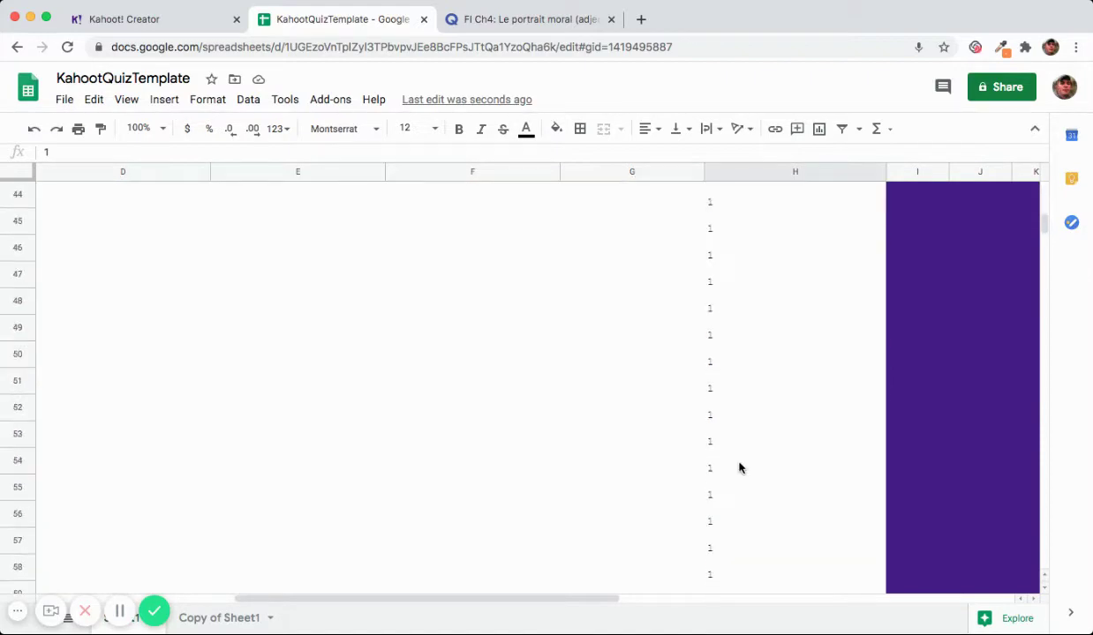
scroll(739, 468, "up", 20)
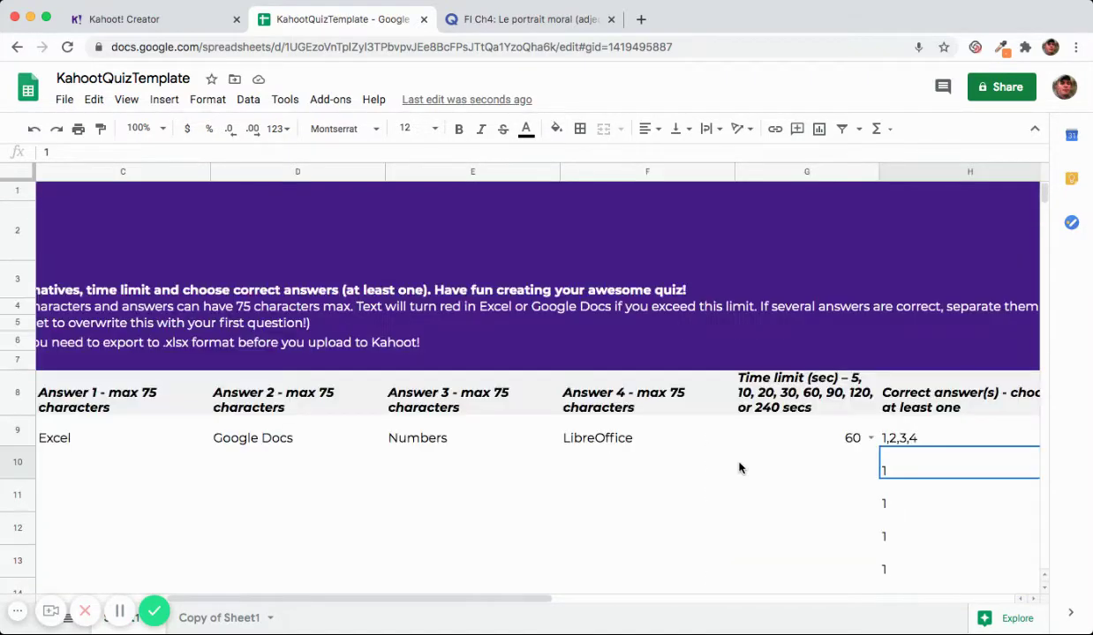
scroll(839, 466, "left", 4)
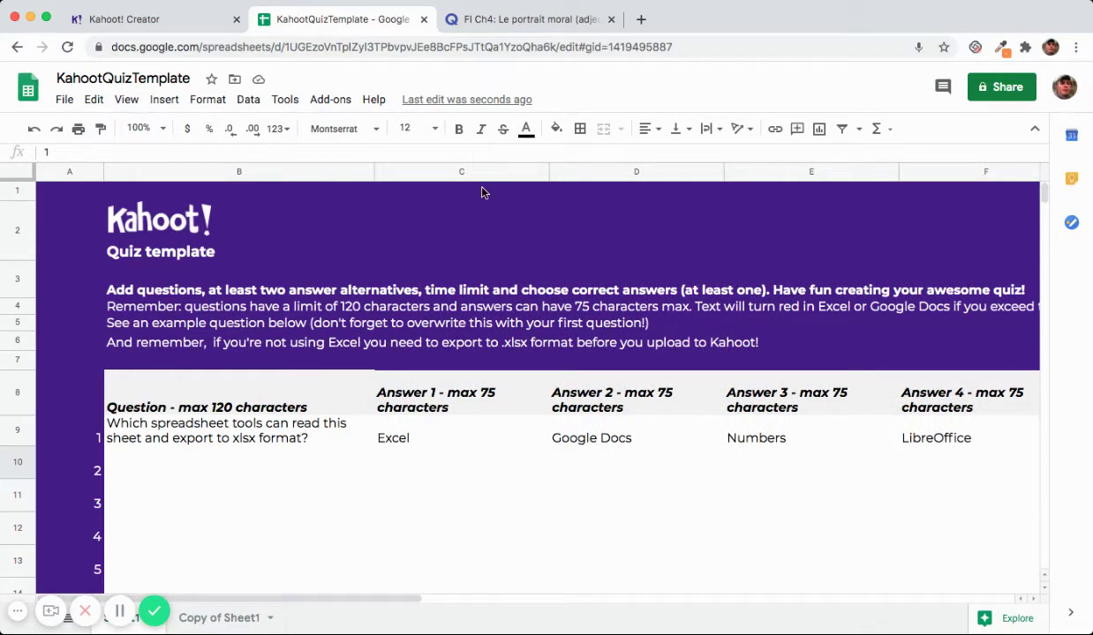
Export the Quizlet set FI Ch4: Le portrait moral (adjectifs) with tab and new-line separators and copy its text.
left_click(540, 22)
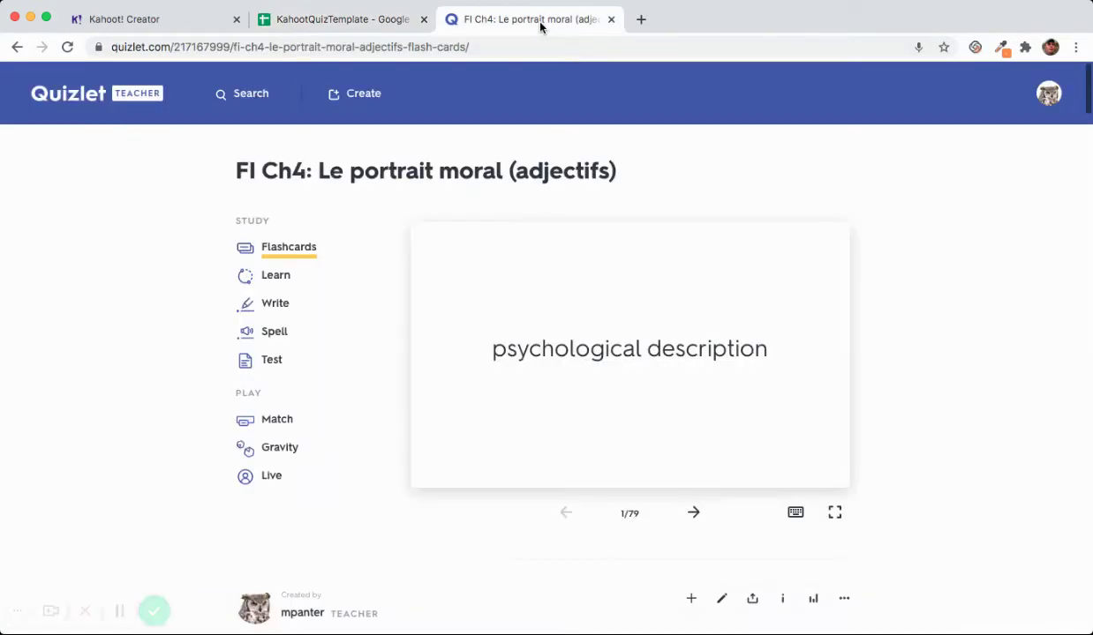
scroll(512, 371, "down", 1)
scroll(883, 495, "down", 4)
left_click(845, 399)
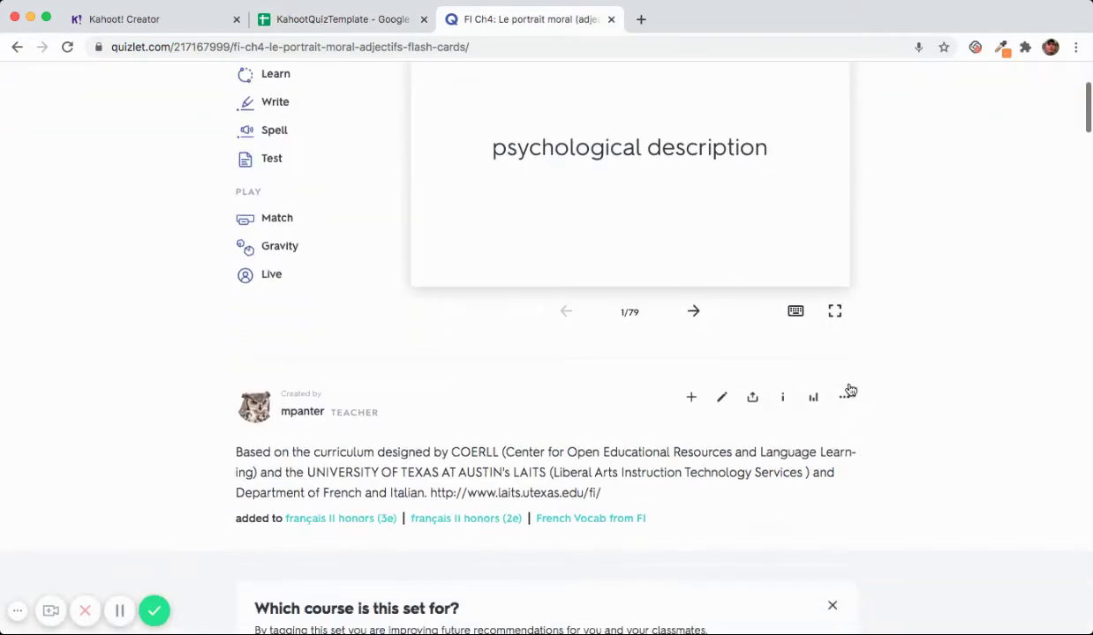
left_click(778, 562)
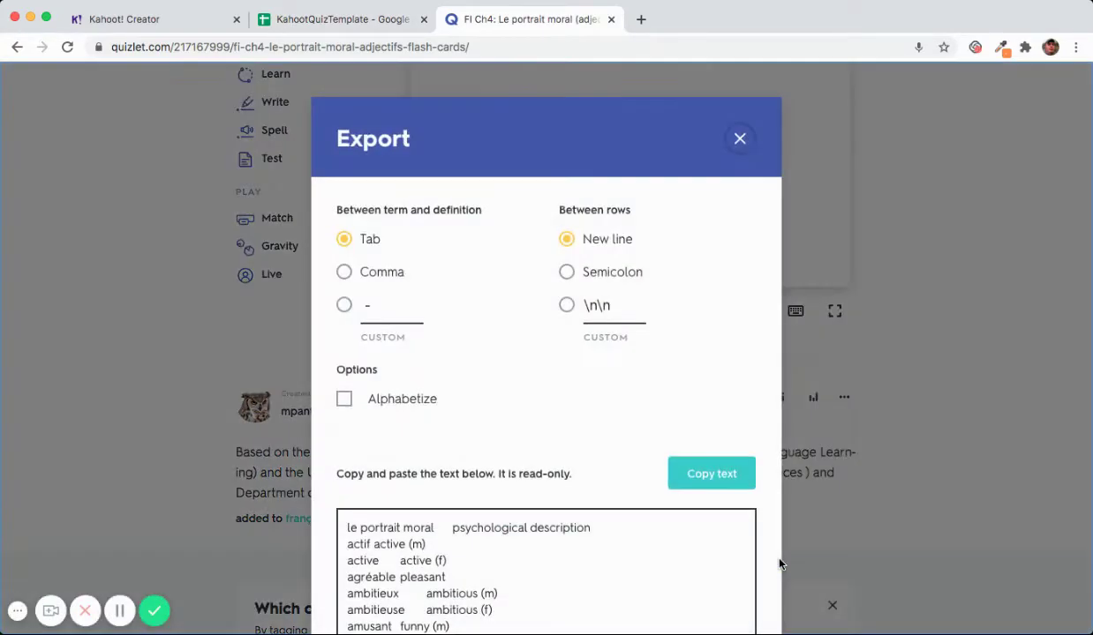
scroll(662, 342, "down", 3)
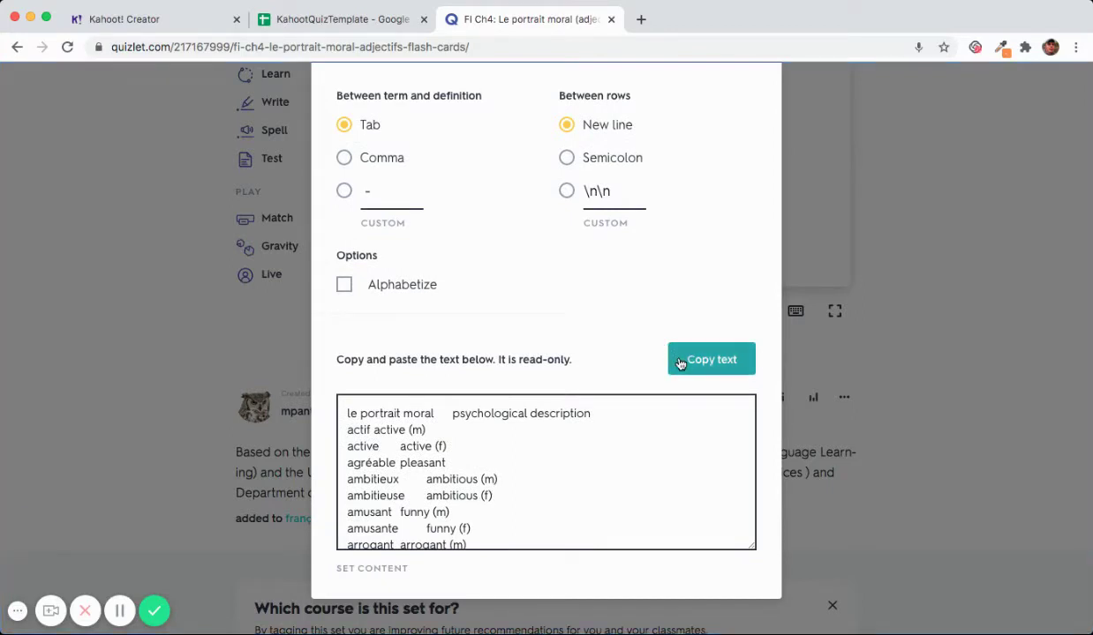
left_click(680, 362)
Try to paste the exported text into cell B10 of KahootQuizTemplate, and undo the paste.
left_click(336, 19)
left_click(166, 473)
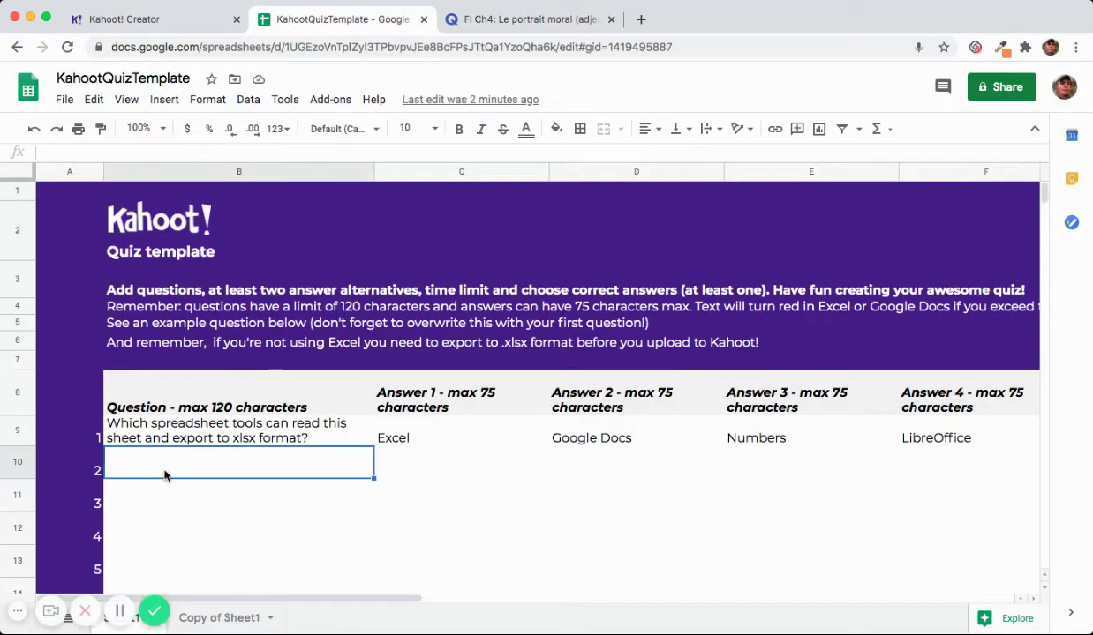
key("ctrl+v")
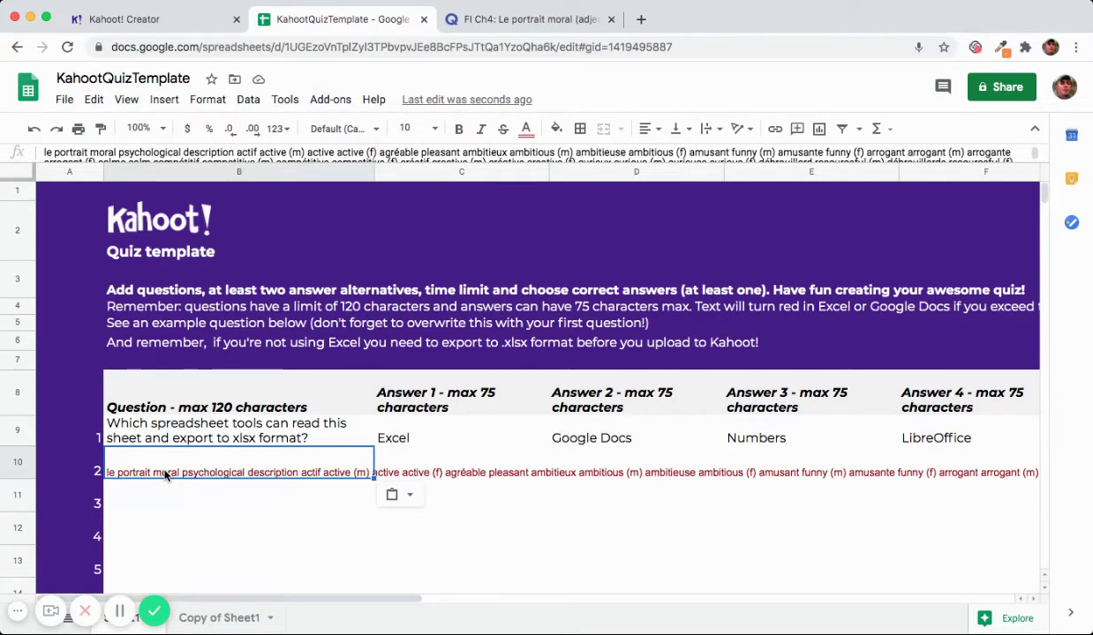
key("ctrl+z")
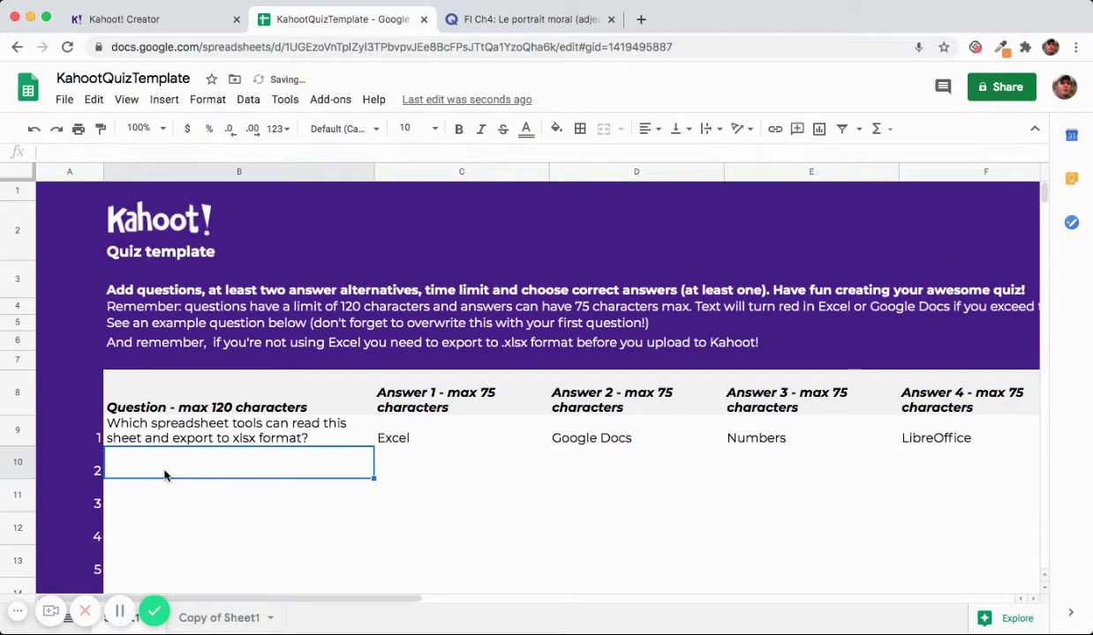
Copy the Quizlet export text again, paste it into KahootQuizTemplate from cell B10, and review the question and answer columns.
left_click(528, 18)
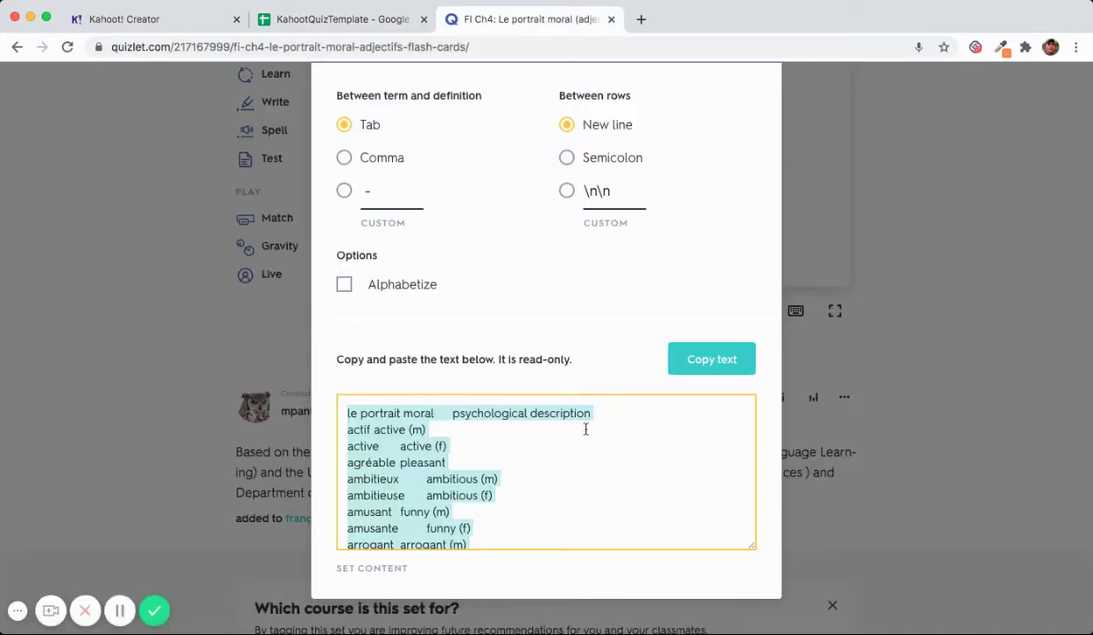
left_click(697, 370)
left_click(344, 19)
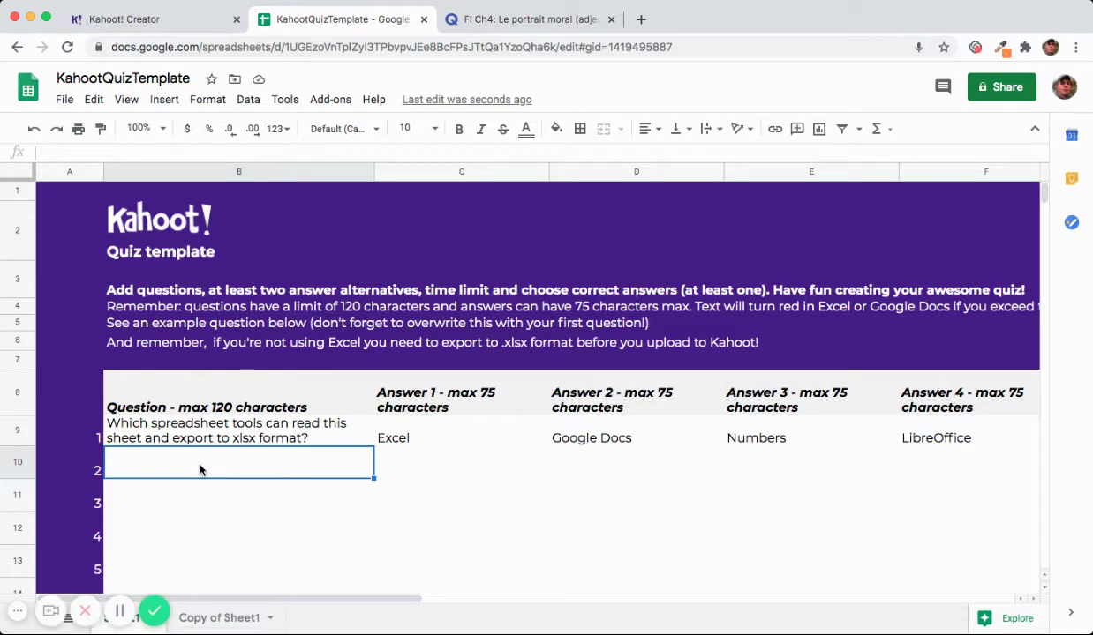
key("super+v")
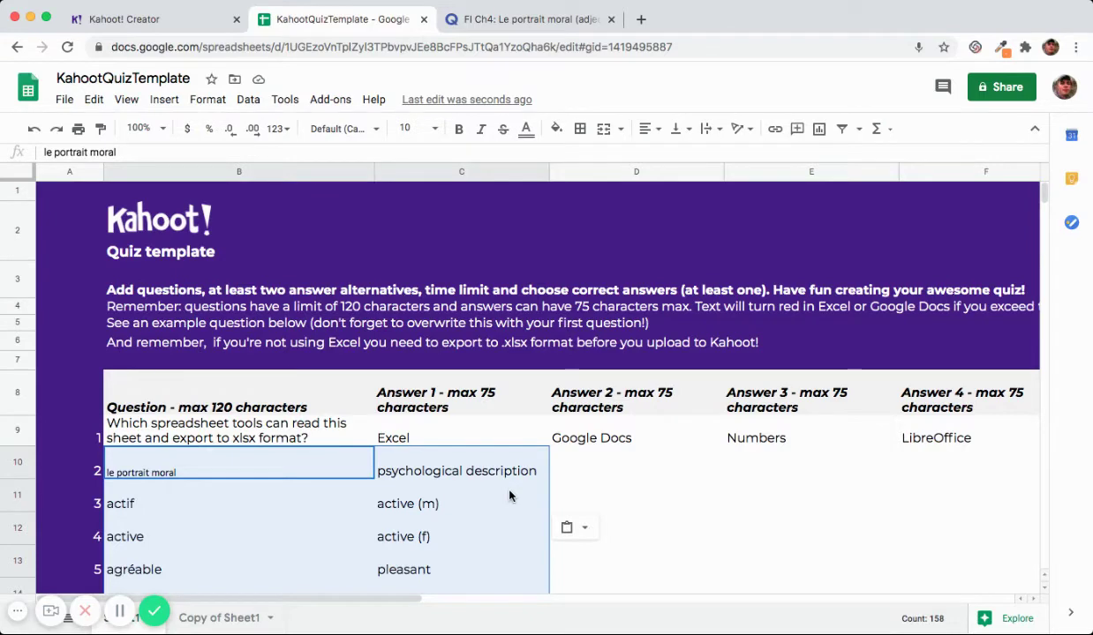
scroll(231, 432, "down", 2)
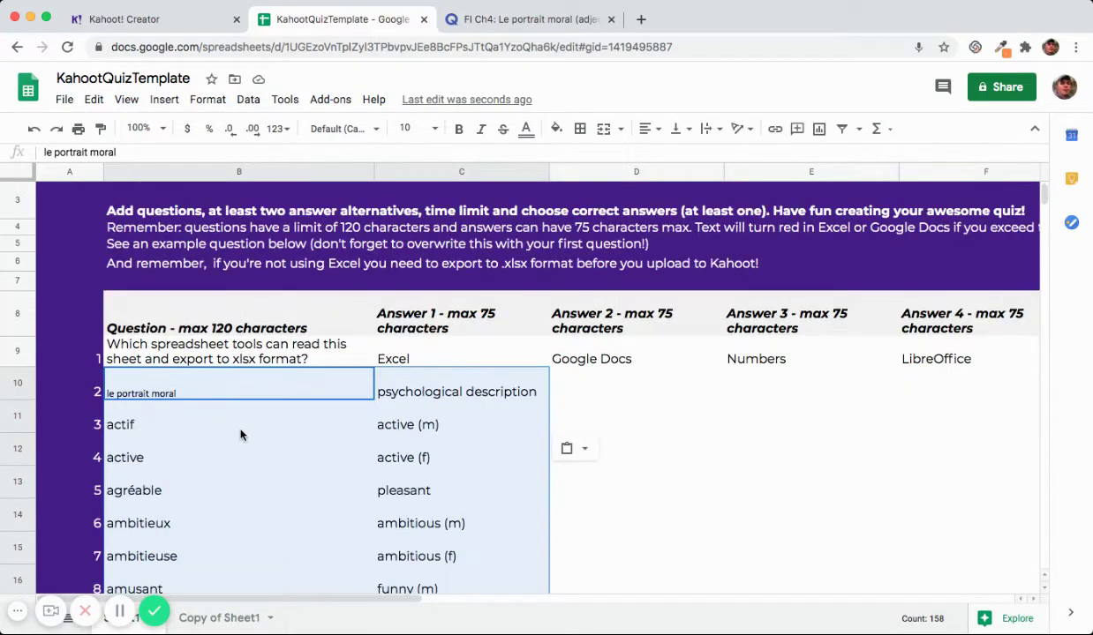
left_click(221, 430)
scroll(168, 507, "down", 1)
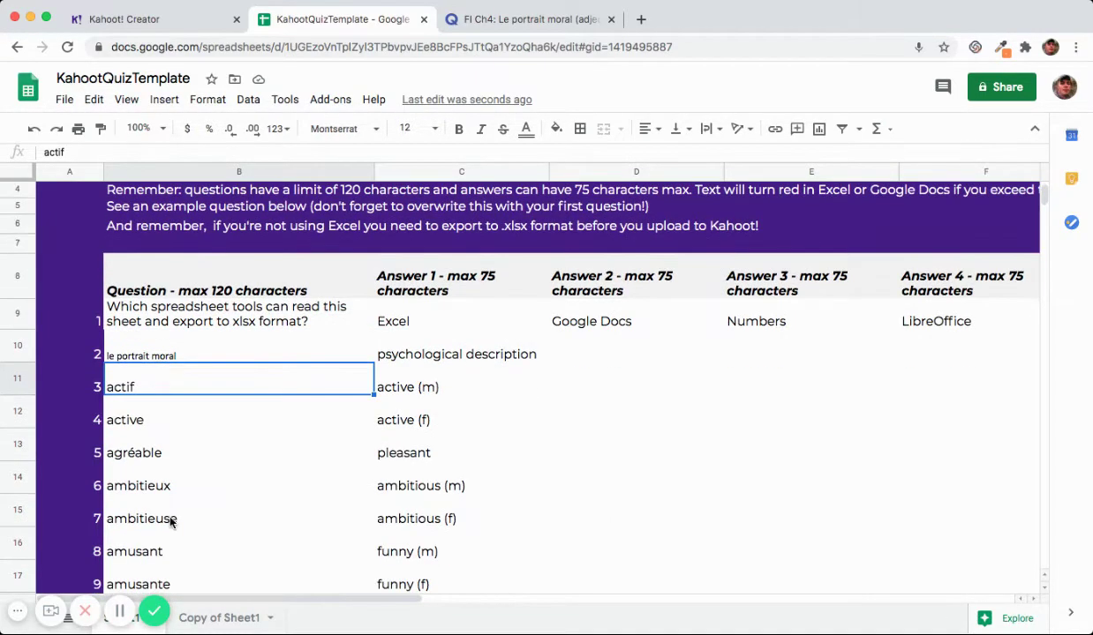
left_click(425, 456)
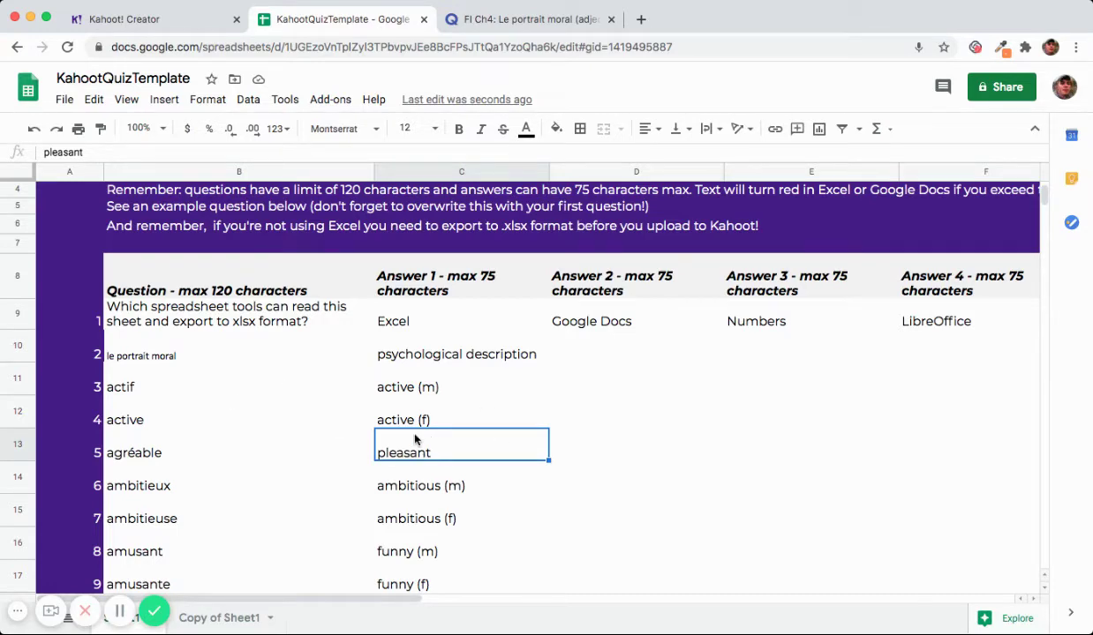
Undo the paste at B10 and paste the terms and definitions starting at cell C10 instead.
scroll(414, 440, "up", 3)
key("ctrl+z")
key("ctrl+v")
scroll(475, 408, "down", 3)
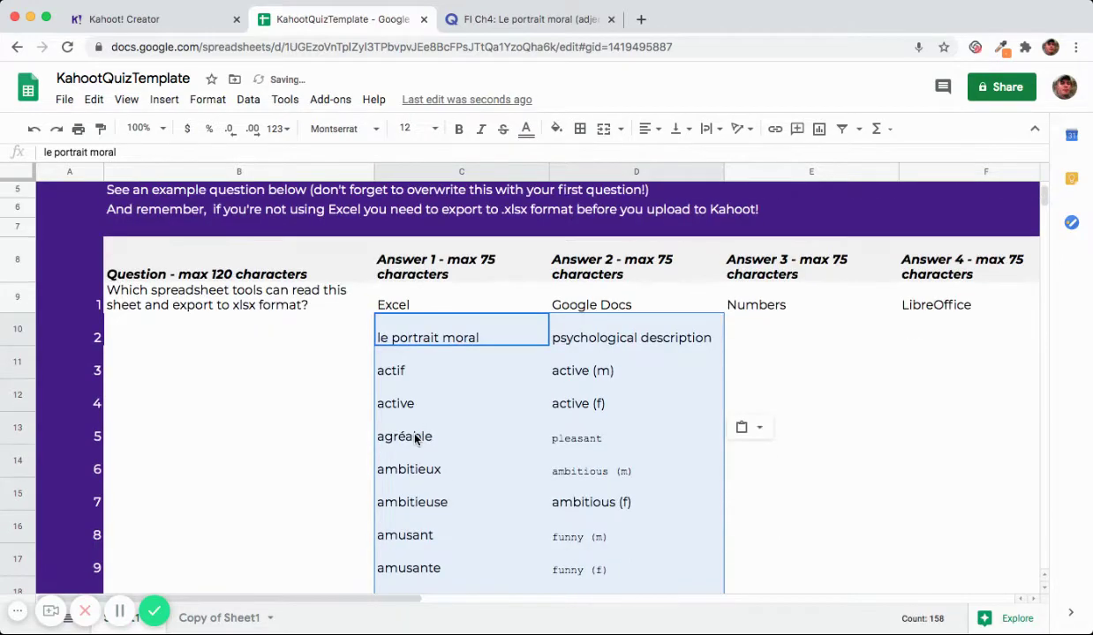
Move the English definitions from D10:D88 into the Question column starting at cell B10.
left_click(569, 341)
scroll(572, 344, "down", 15)
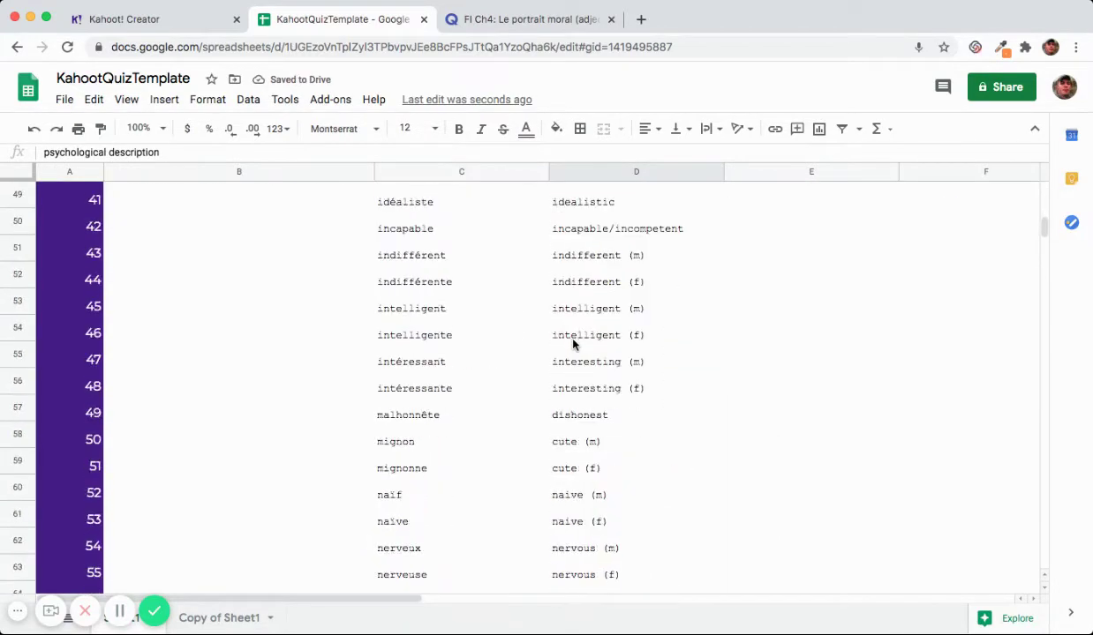
scroll(573, 344, "down", 10)
left_click(570, 472, "shift")
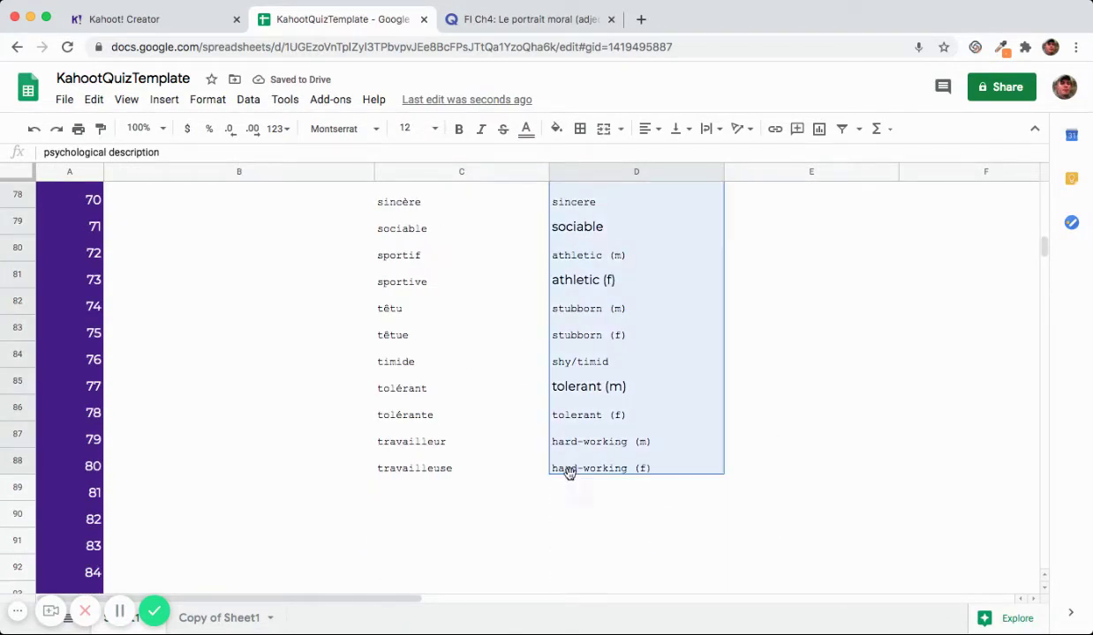
key("ctrl+c")
scroll(570, 472, "up", 20)
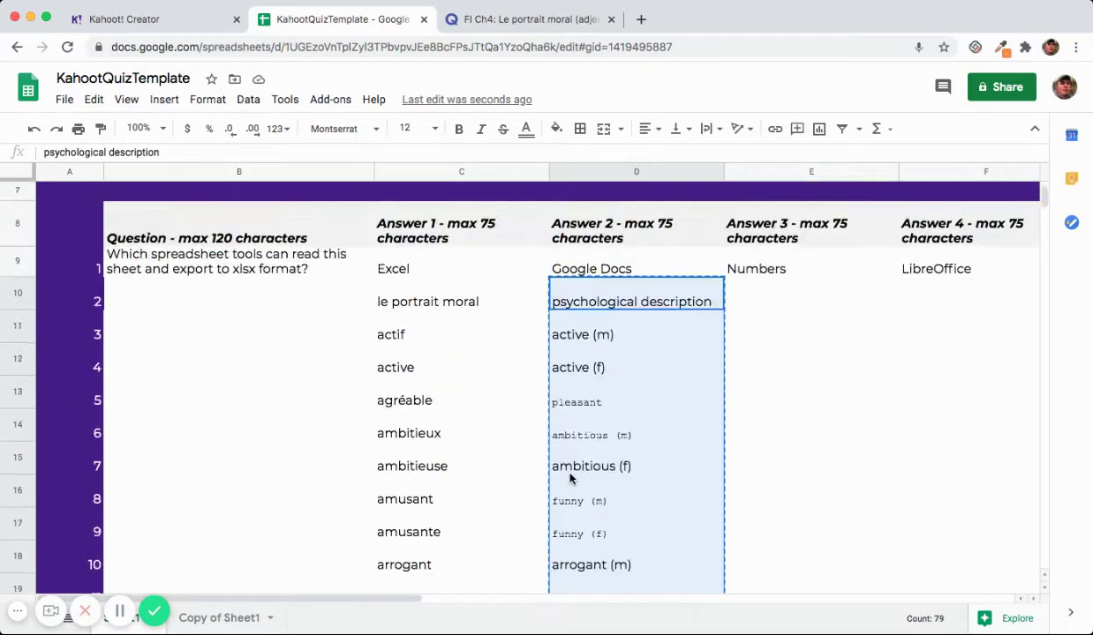
scroll(571, 478, "up", 2)
left_click(260, 477)
key("ctrl+v")
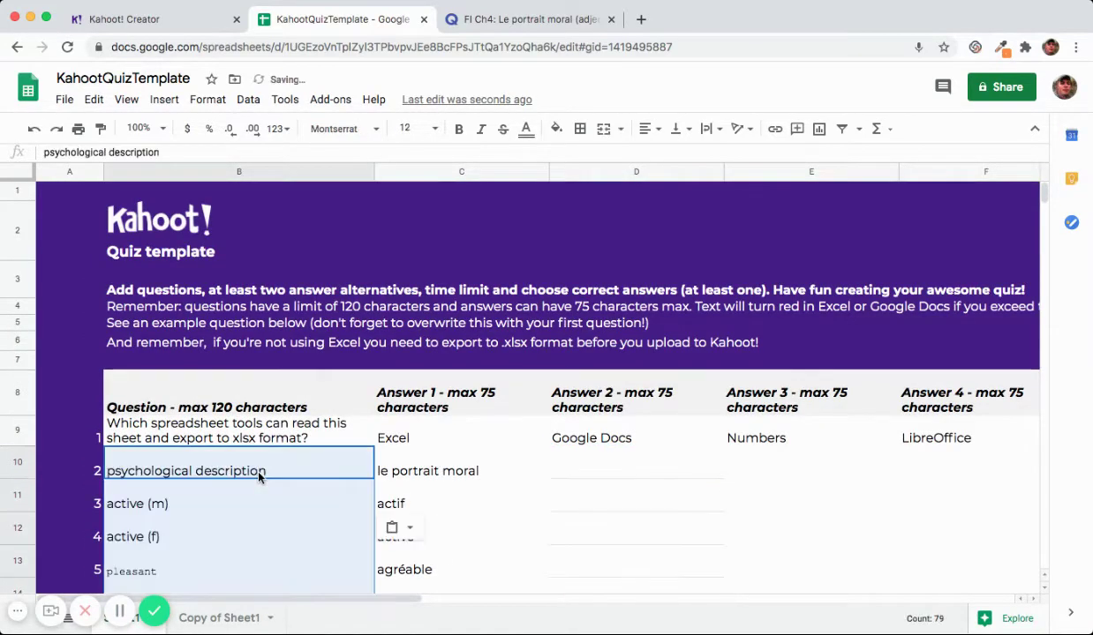
scroll(540, 525, "down", 1)
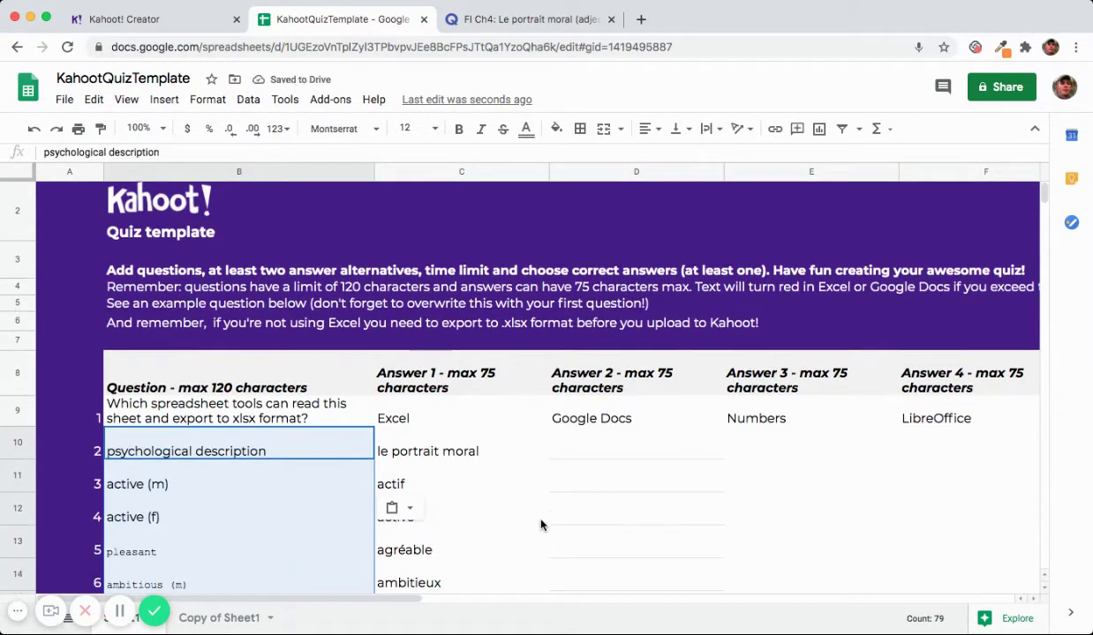
scroll(540, 525, "down", 1)
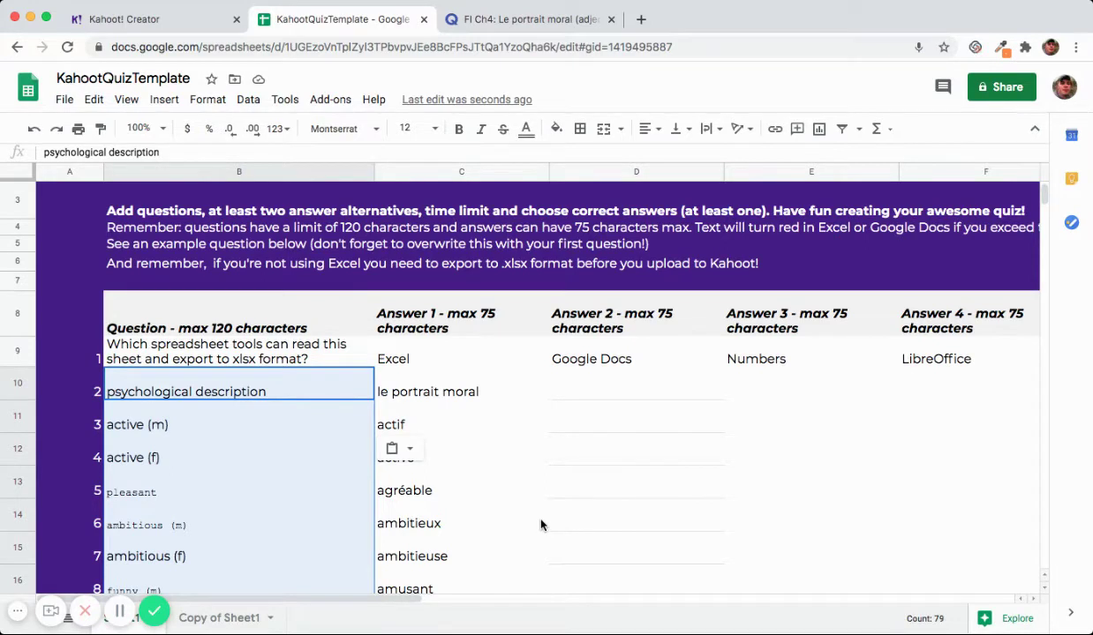
Copy the French terms in the Answer 1 column, cells C10 to C88.
left_click(415, 391)
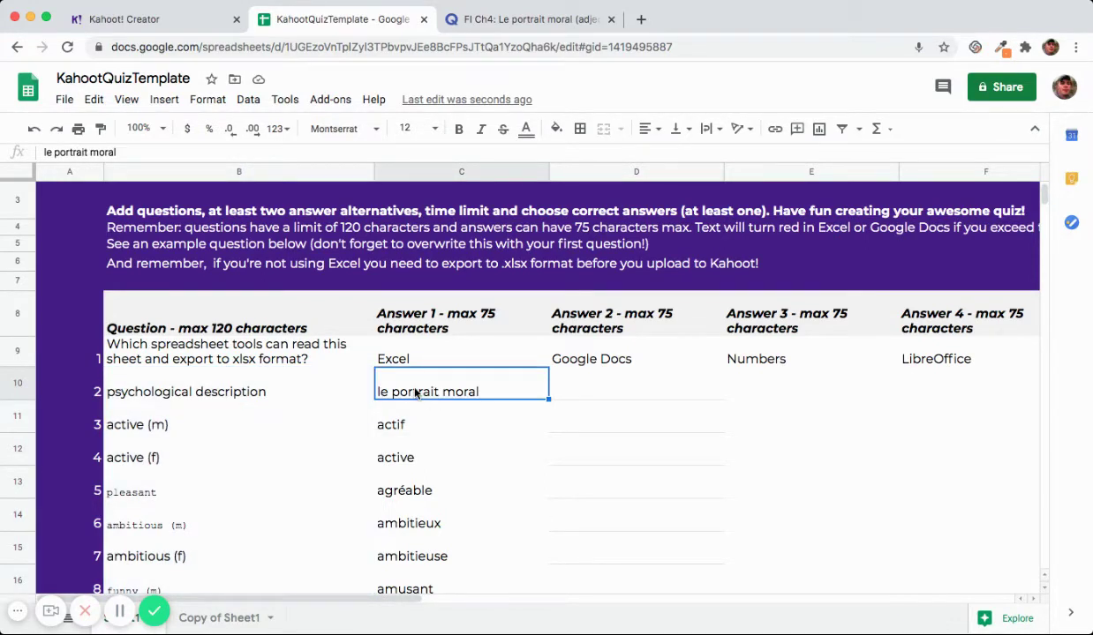
scroll(414, 393, "down", 15)
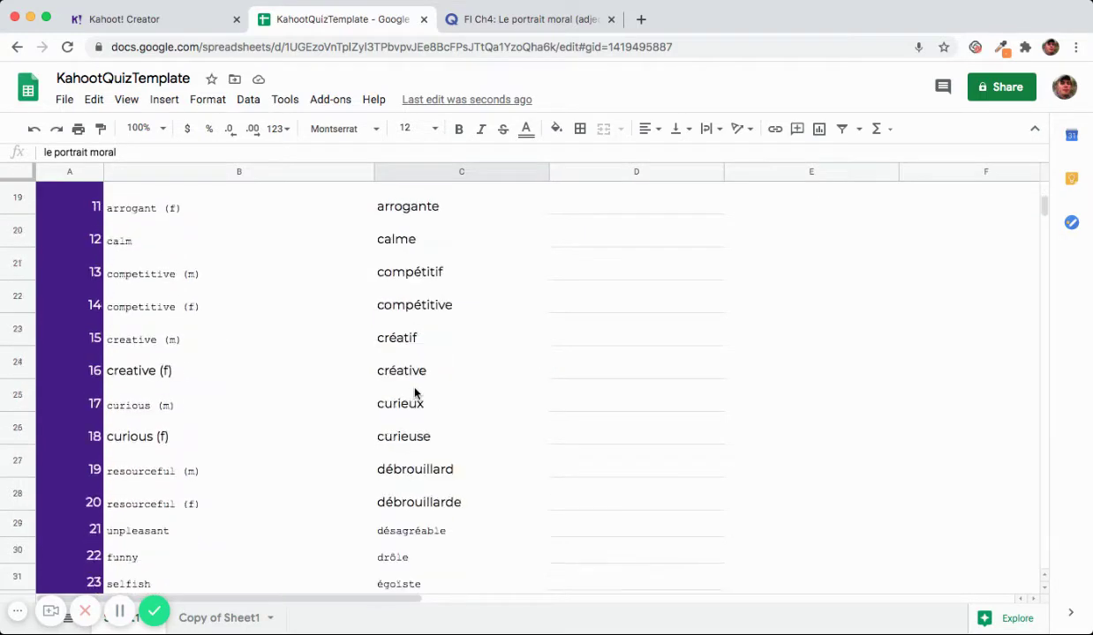
scroll(415, 391, "down", 4)
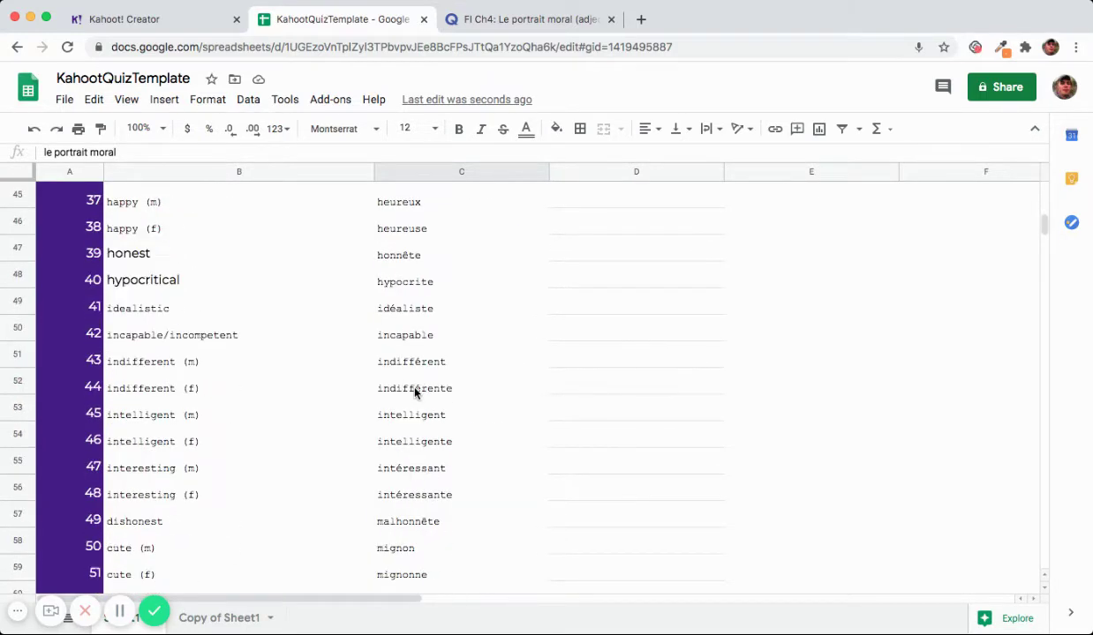
scroll(397, 474, "down", 2)
scroll(396, 474, "down", 12)
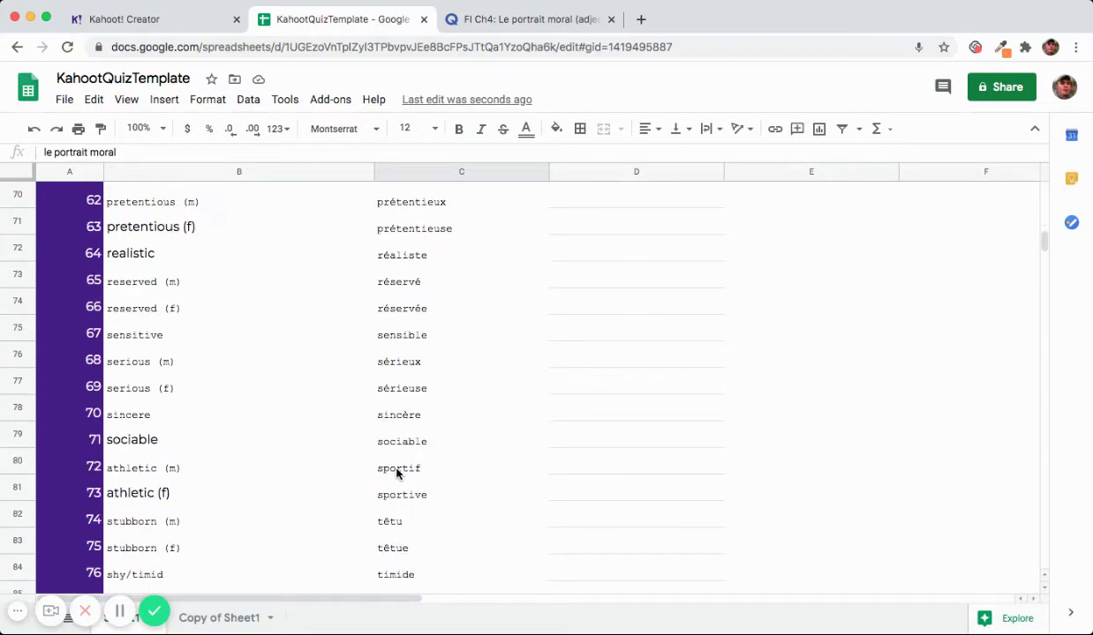
left_click(420, 388, "shift")
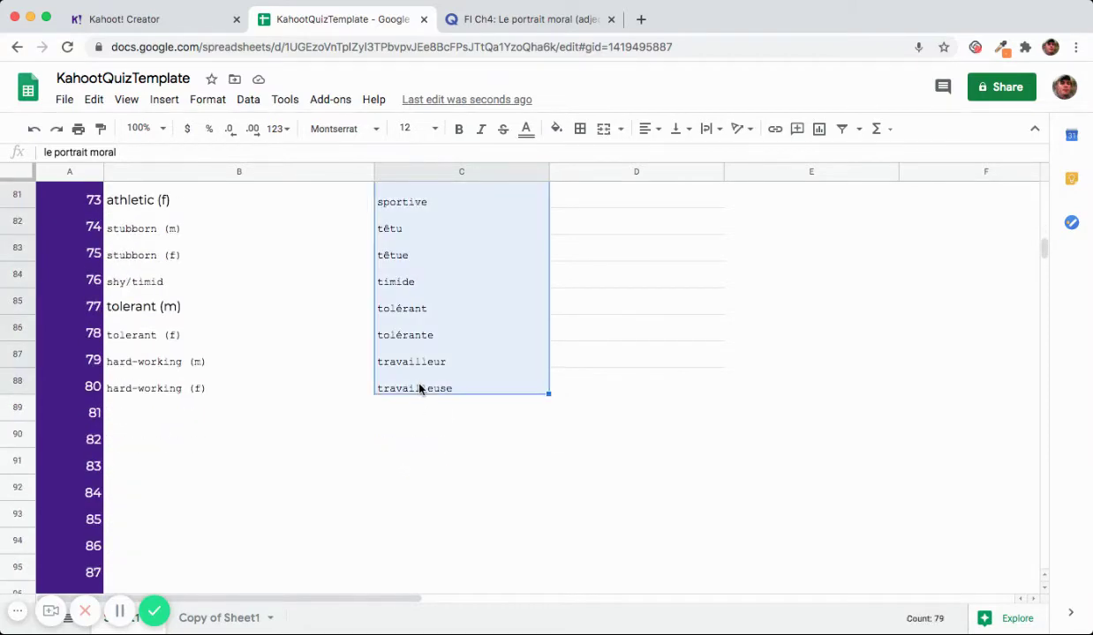
key("ctrl+c")
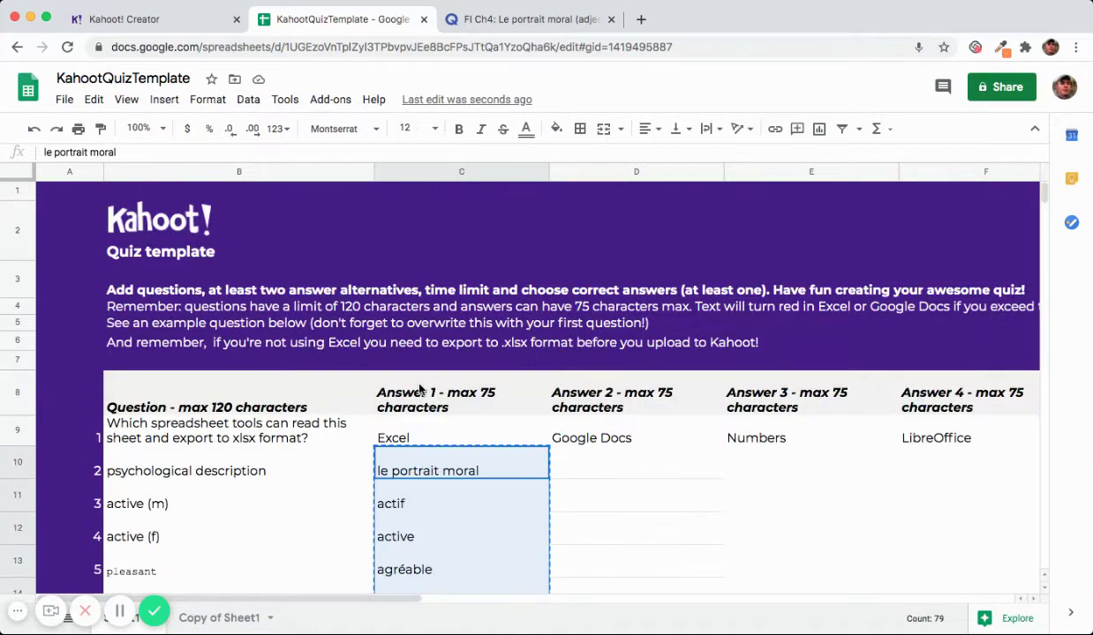
Paste the copied terms into the Answer 2 column starting at cell D10 and randomize the pasted range.
left_click(594, 474)
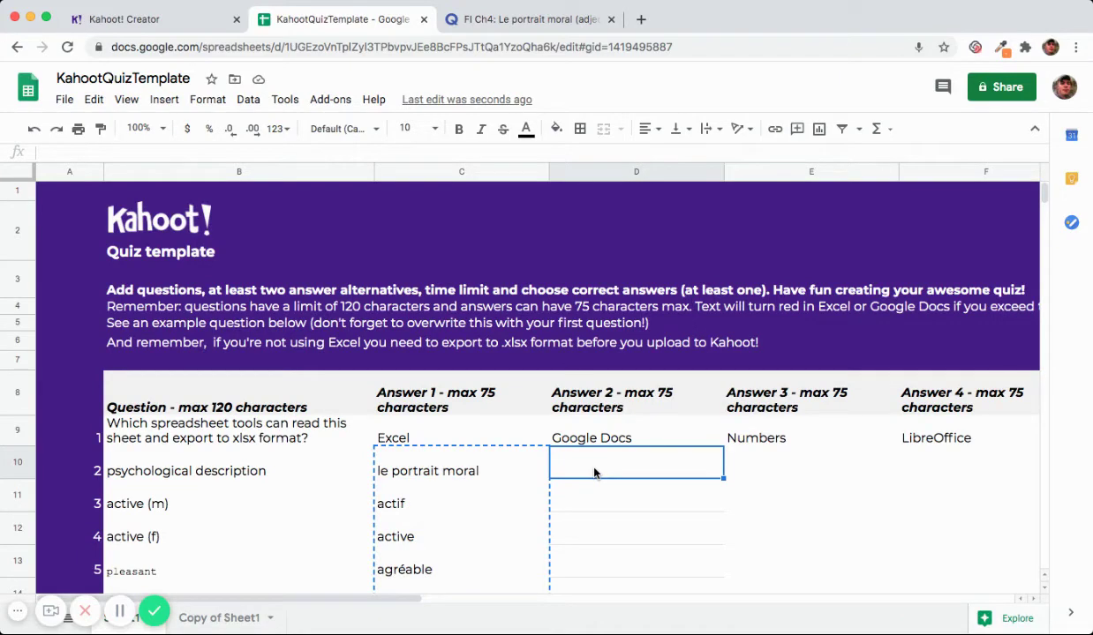
scroll(594, 474, "down", 1)
scroll(594, 474, "right", 1)
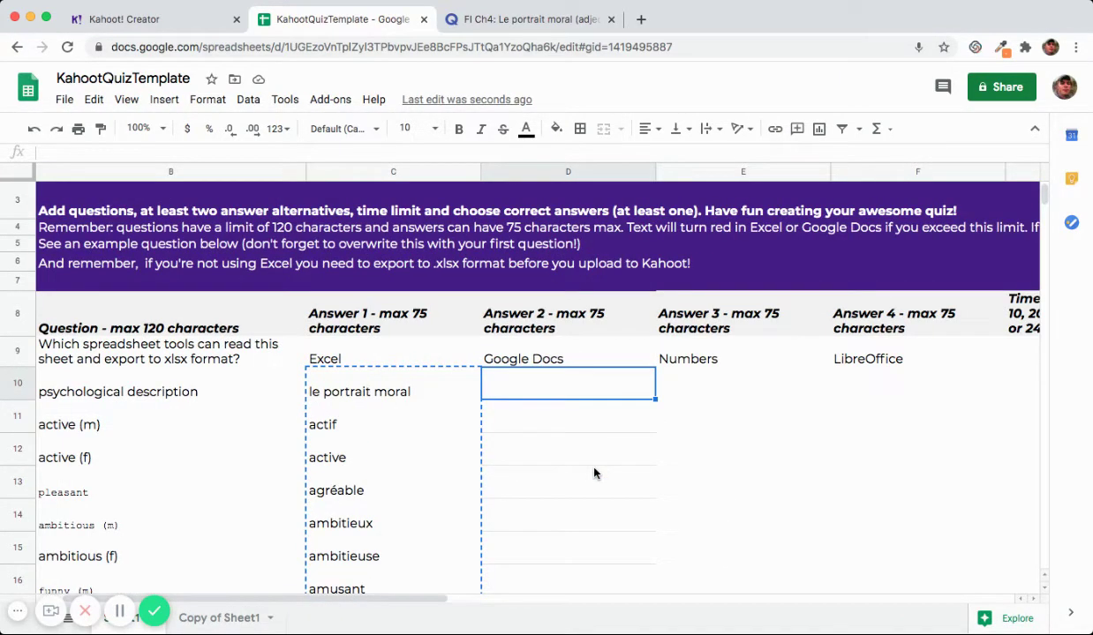
key("ctrl+v")
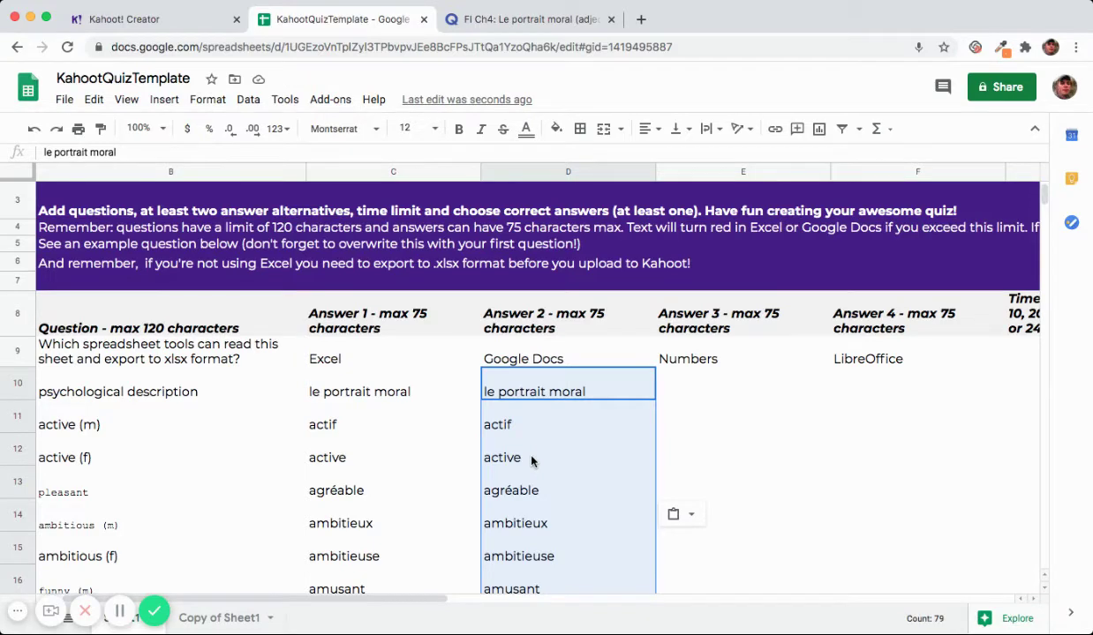
right_click(532, 460)
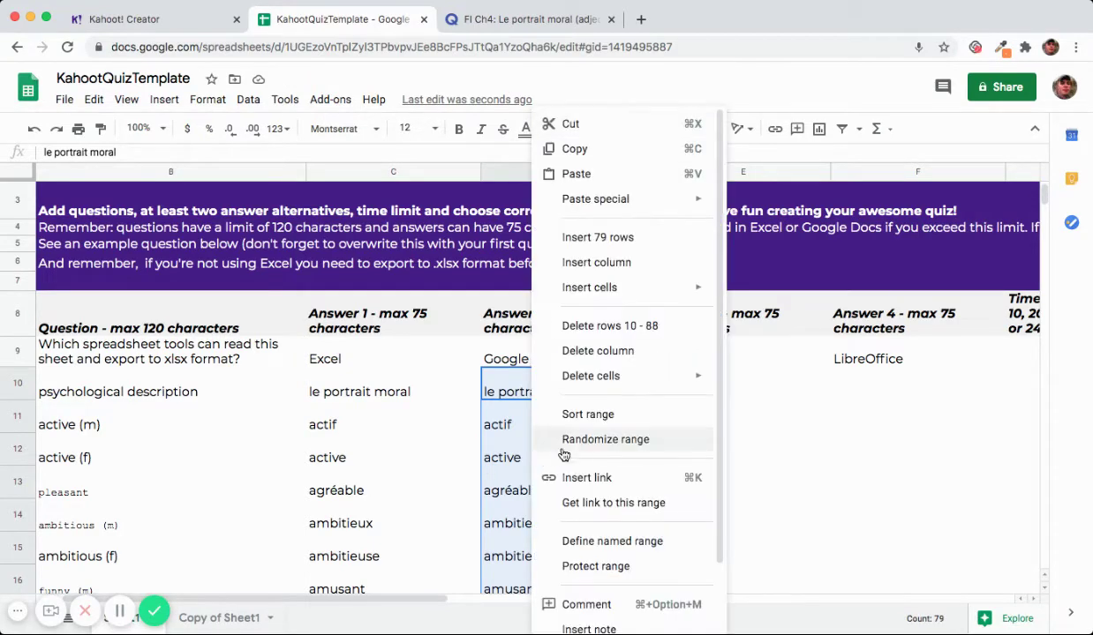
left_click(572, 439)
Paste the copied terms into the Answer 3 column starting at cell E10 and randomize the pasted range.
left_click(669, 394)
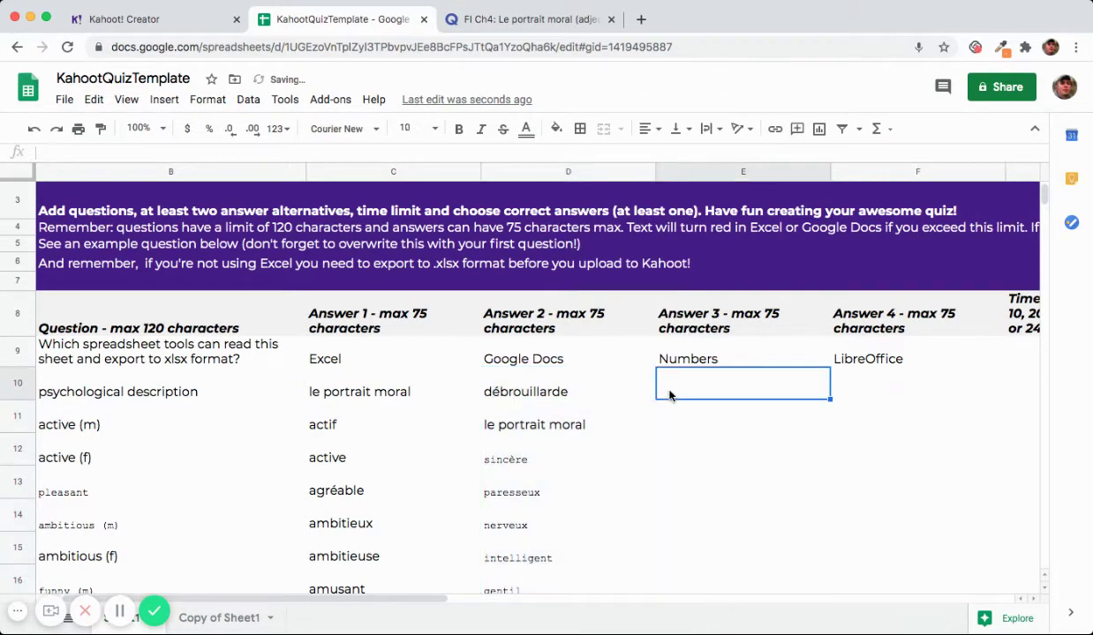
key("ctrl+v")
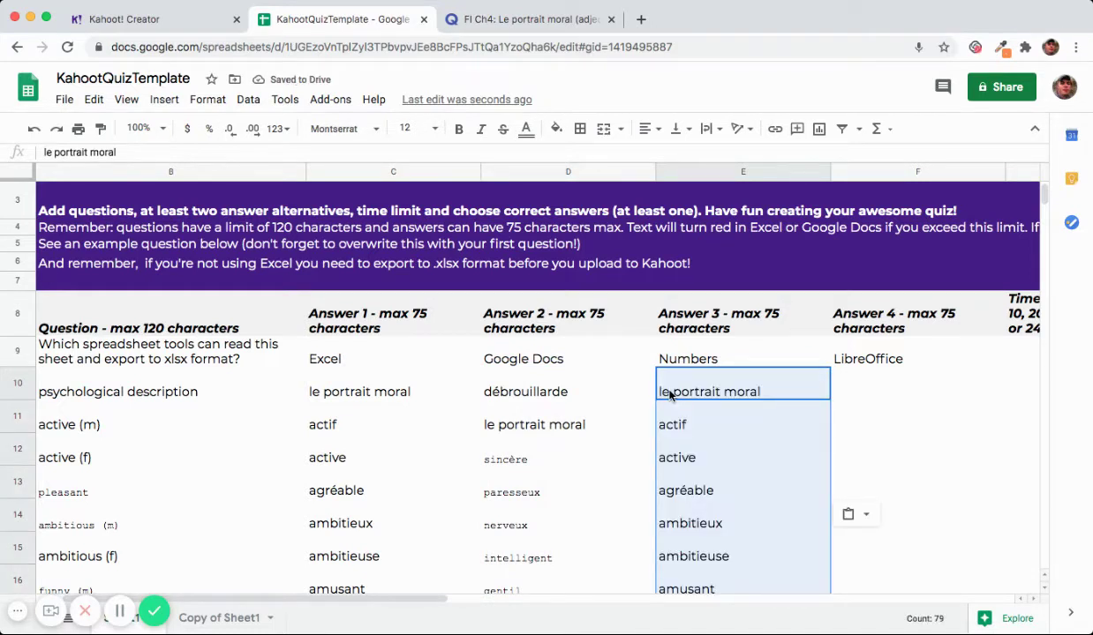
left_click(698, 432)
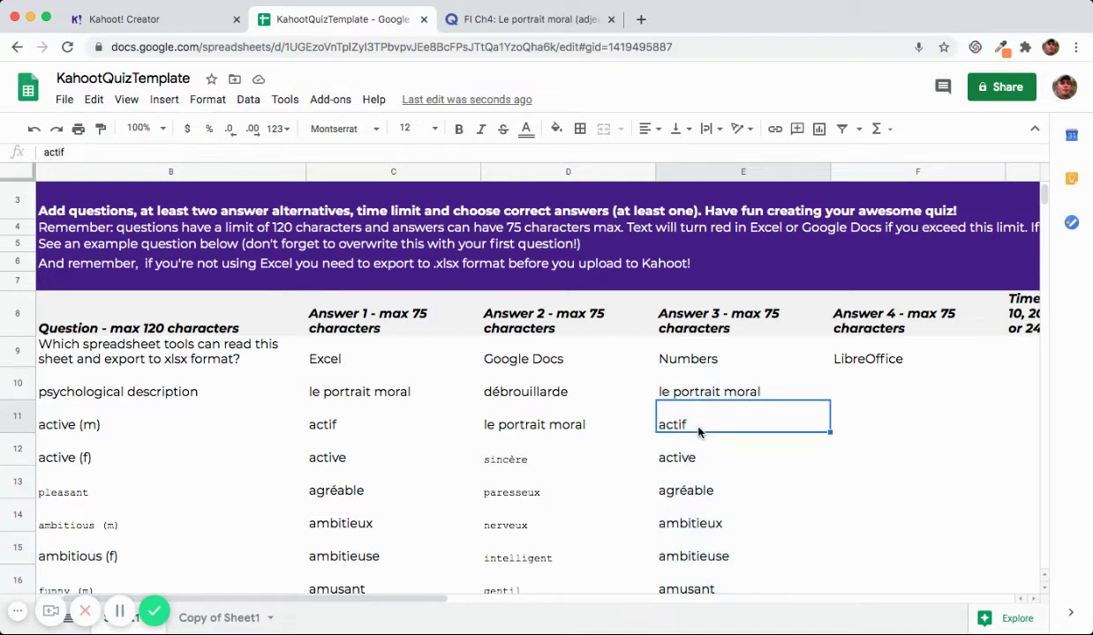
left_click(689, 392)
scroll(690, 396, "down", 1)
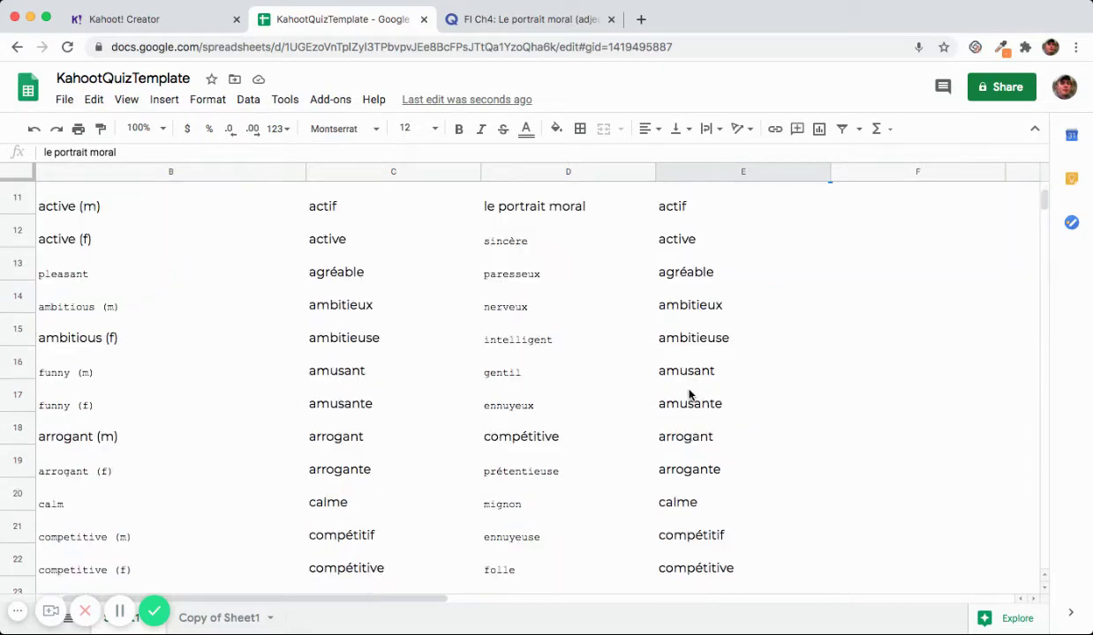
key("ctrl+z")
key("ctrl+v")
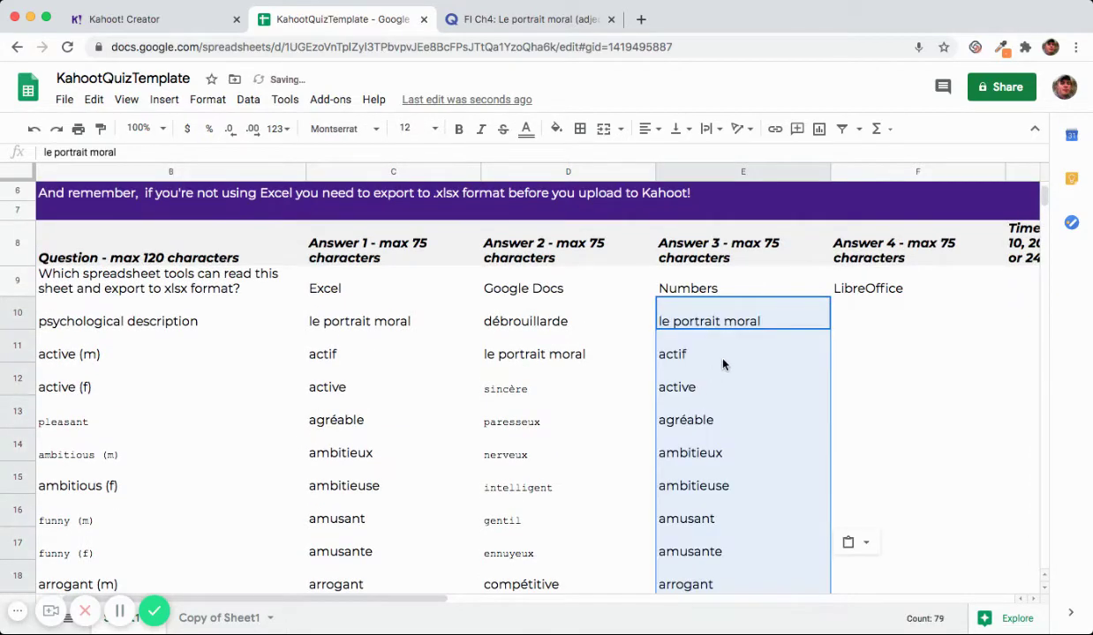
right_click(722, 363)
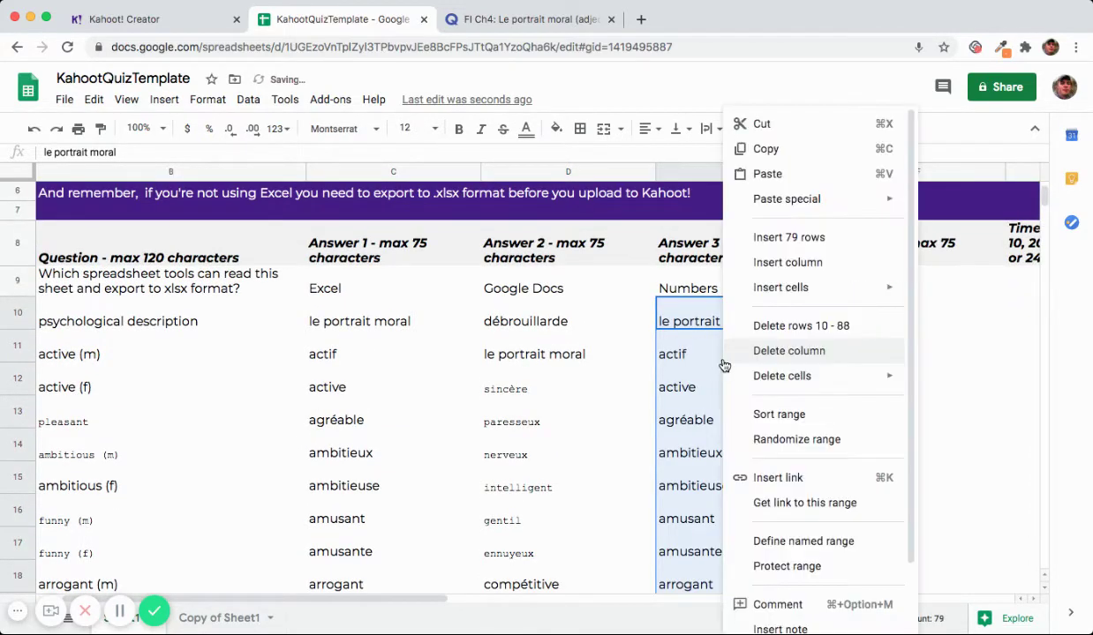
left_click(786, 424)
Paste the copied terms into the Answer 4 column starting at cell F10 and randomize the pasted range.
left_click(854, 321)
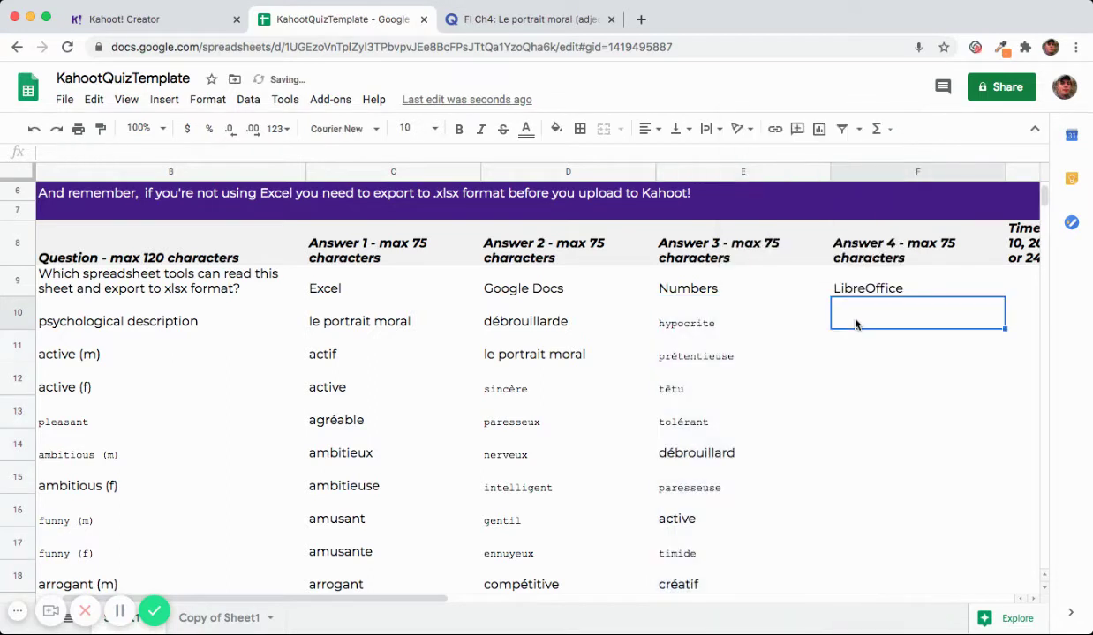
key("ctrl+v")
right_click(854, 324)
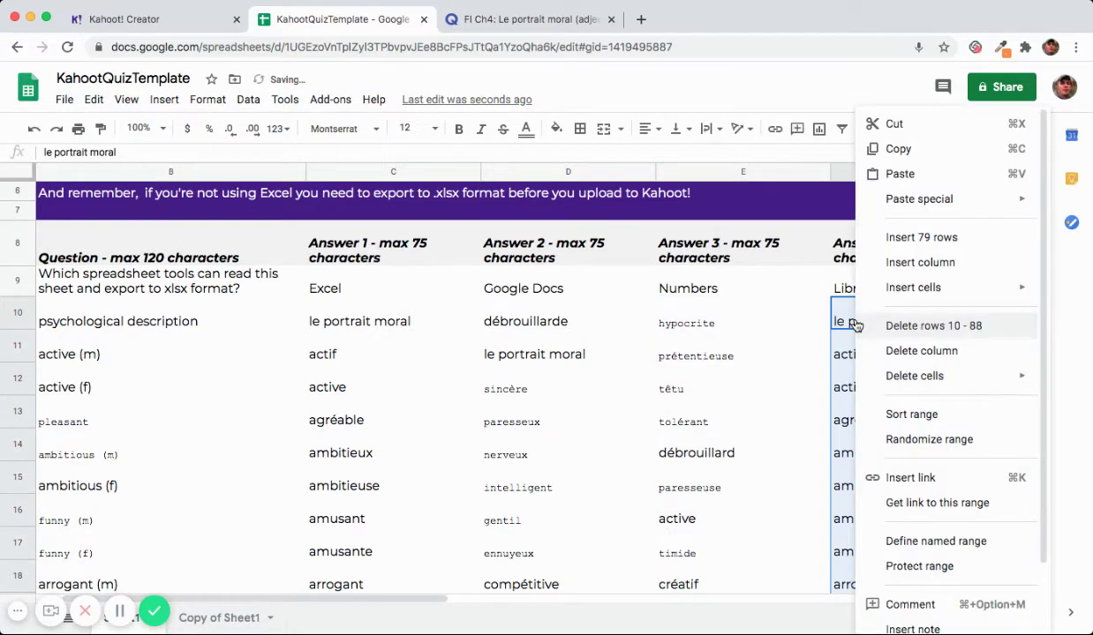
left_click(916, 439)
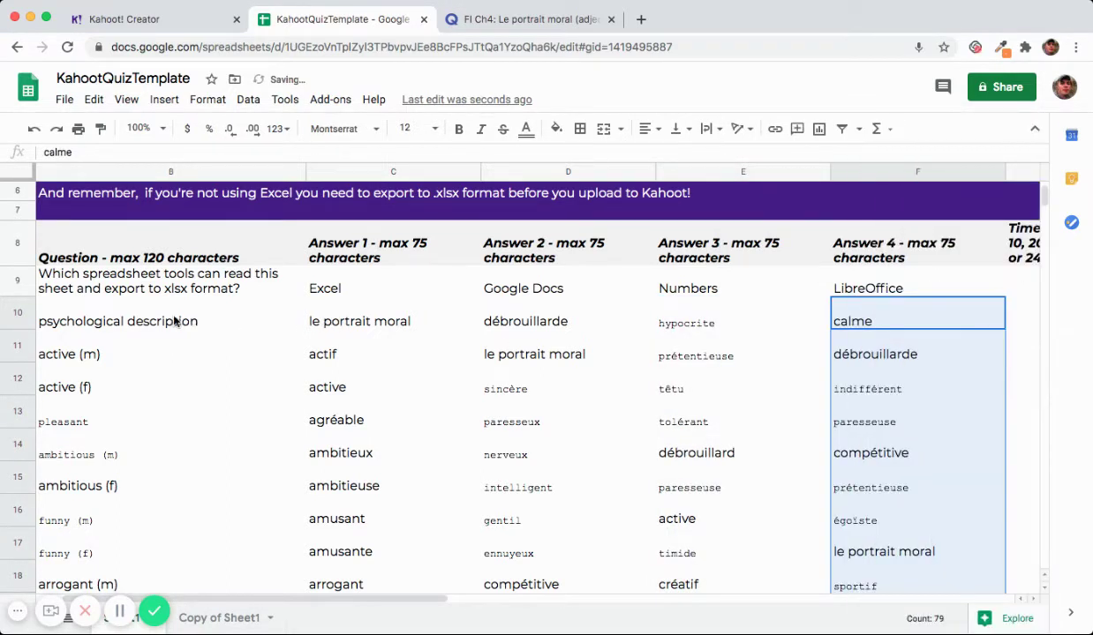
Examine row 11's question, correct answer, alternative answers and time limit cell to see how the "active (m)" question is built.
left_click(133, 325)
left_click(101, 355)
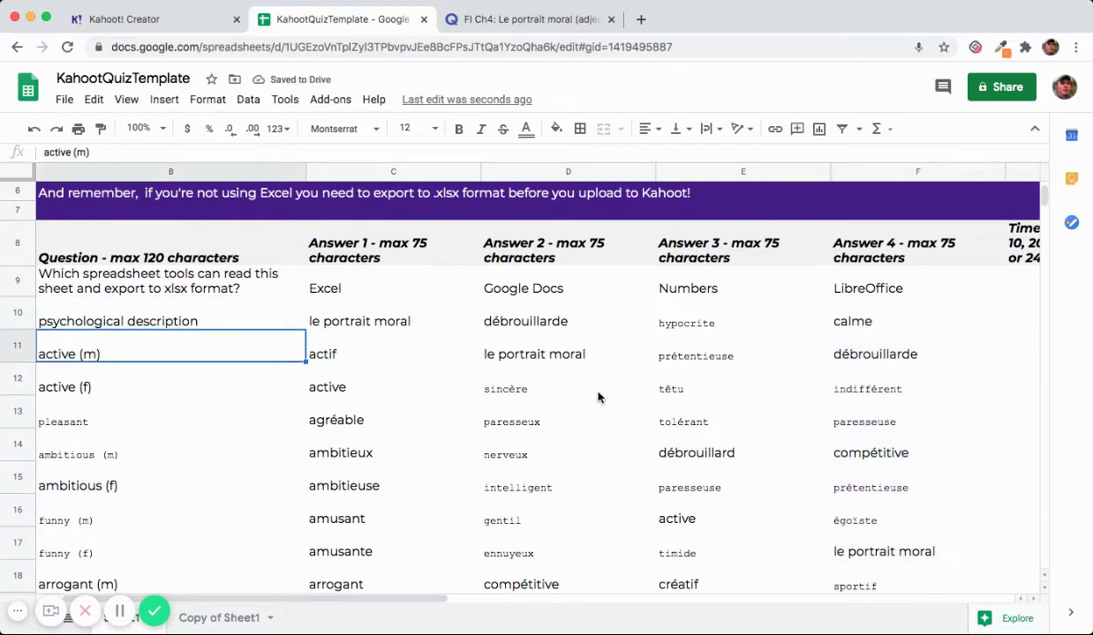
left_click(361, 360)
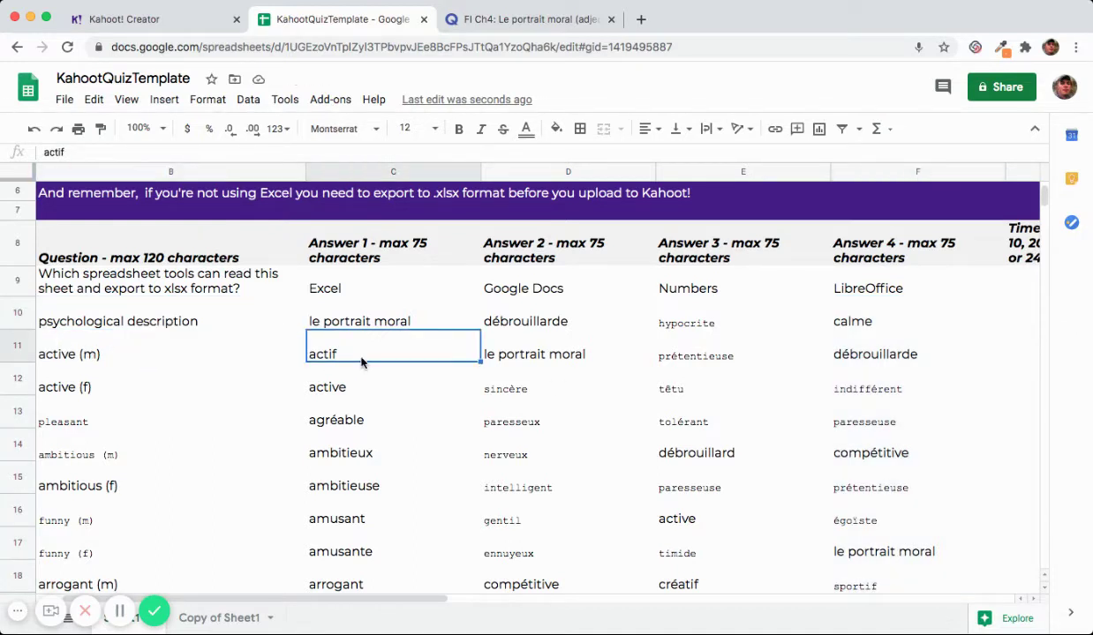
left_click(837, 349, "shift")
left_click(357, 346)
scroll(645, 364, "right", 3)
left_click(854, 357)
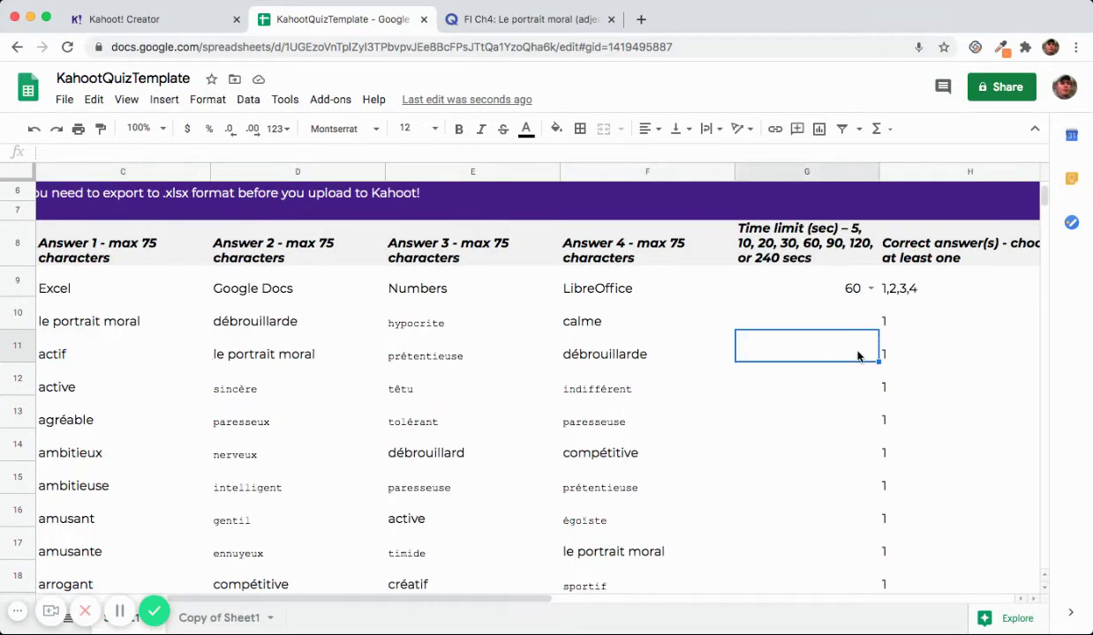
scroll(398, 366, "left", 3)
left_click(553, 358)
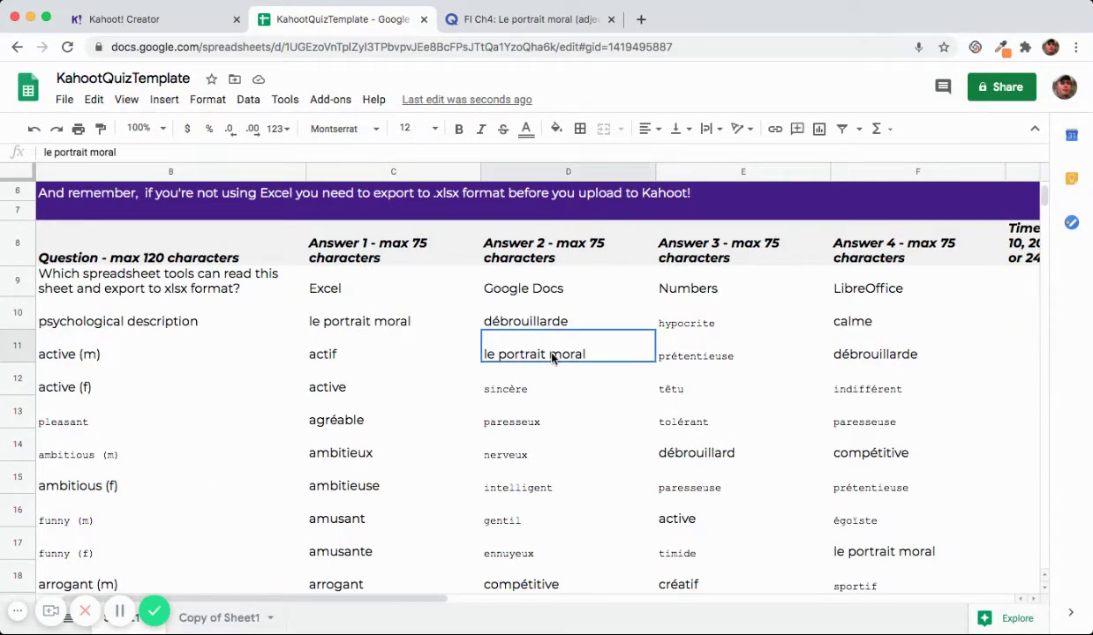
left_click(848, 354, "shift")
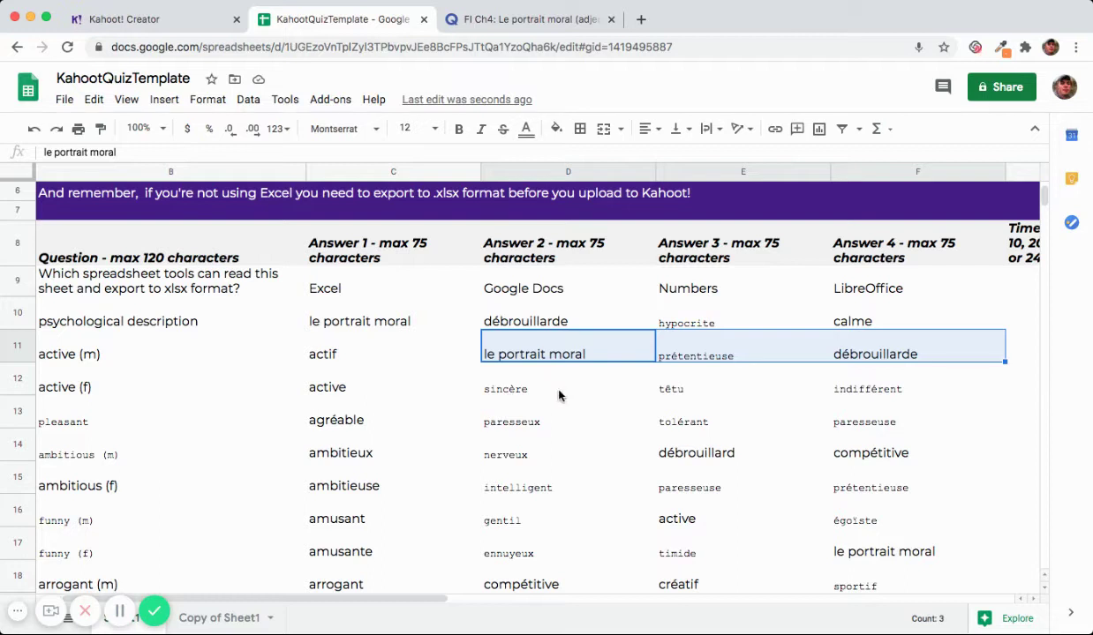
Compare the correct answer with the shuffled alternatives in rows 12 to 14.
left_click(341, 388)
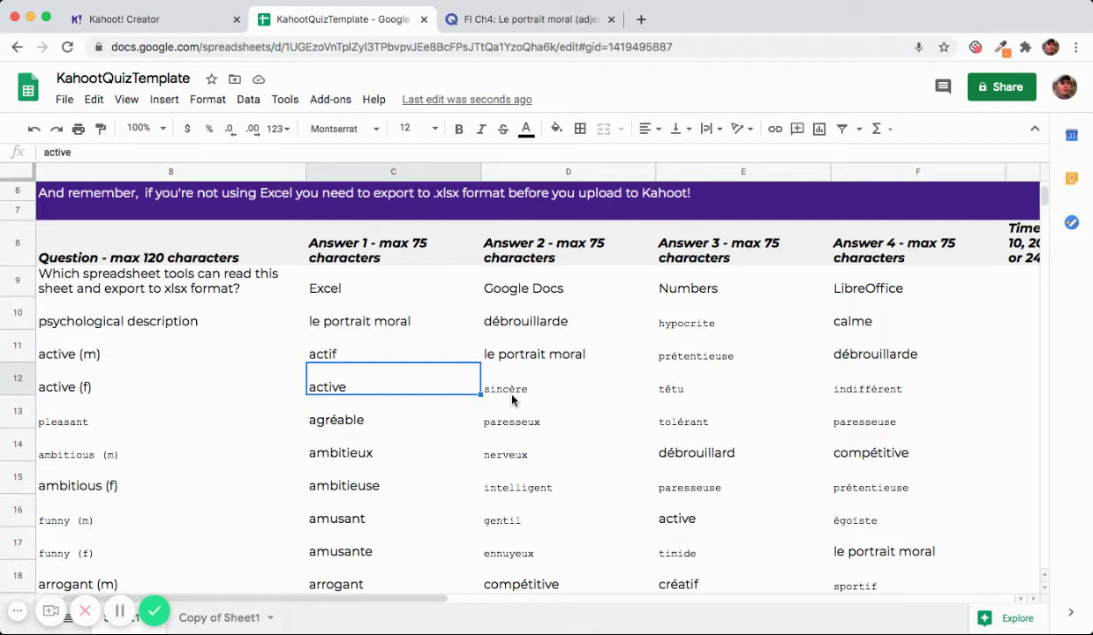
left_click(17, 379)
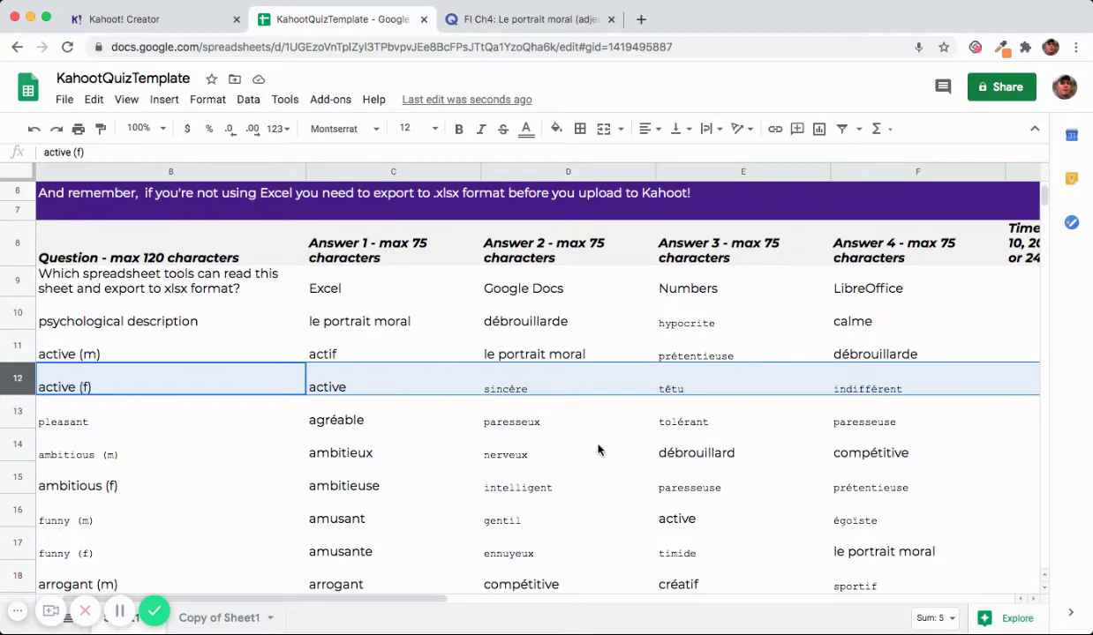
scroll(597, 451, "down", 1)
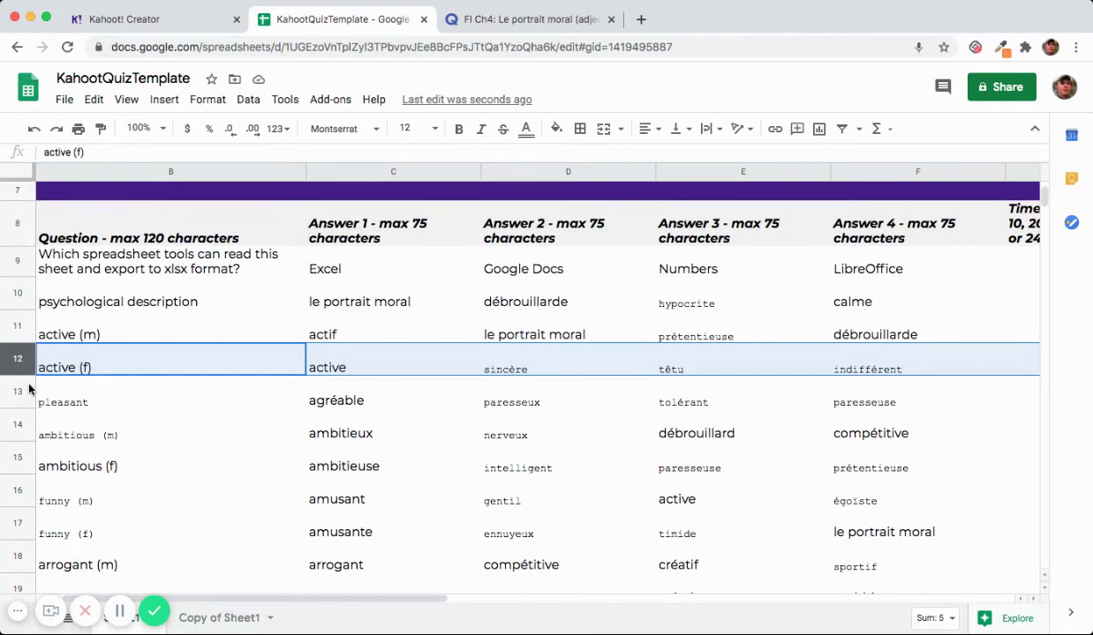
left_click(316, 406)
left_click(879, 407, "shift")
left_click(375, 406)
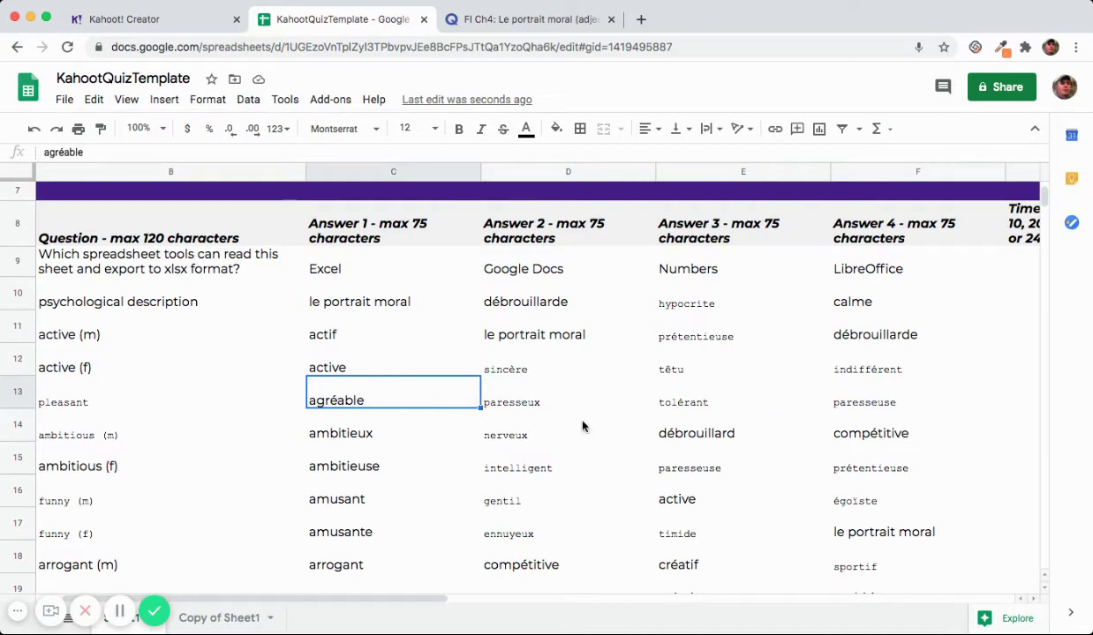
left_click(372, 435)
left_click(516, 434)
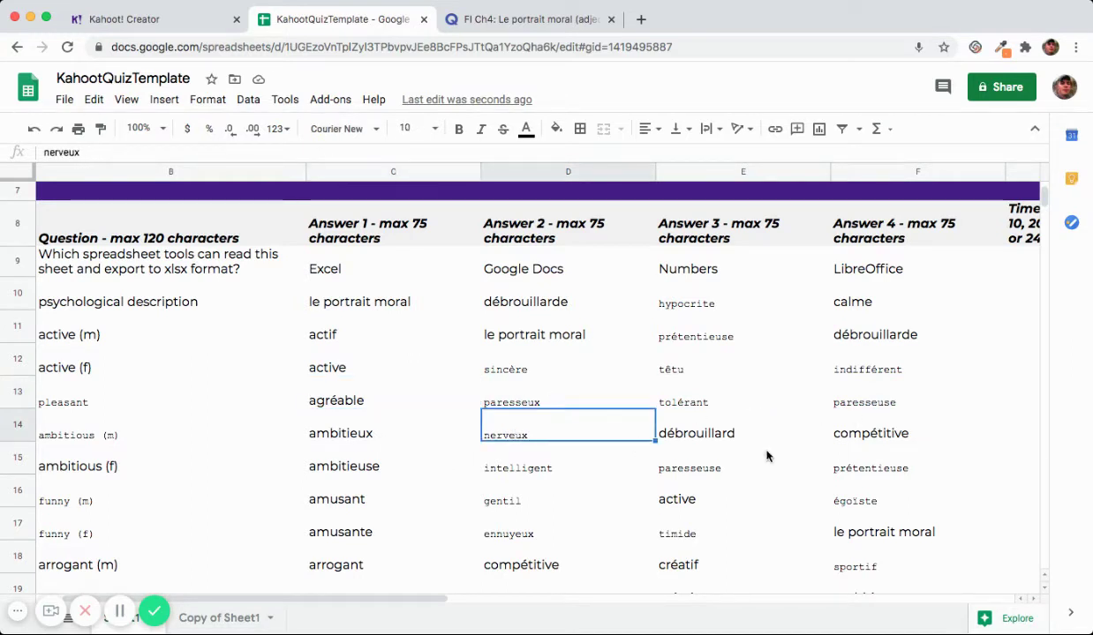
Review the question and four answer columns down to the last filled row, 88, and return to the start of the sheet.
scroll(940, 310, "up", 1)
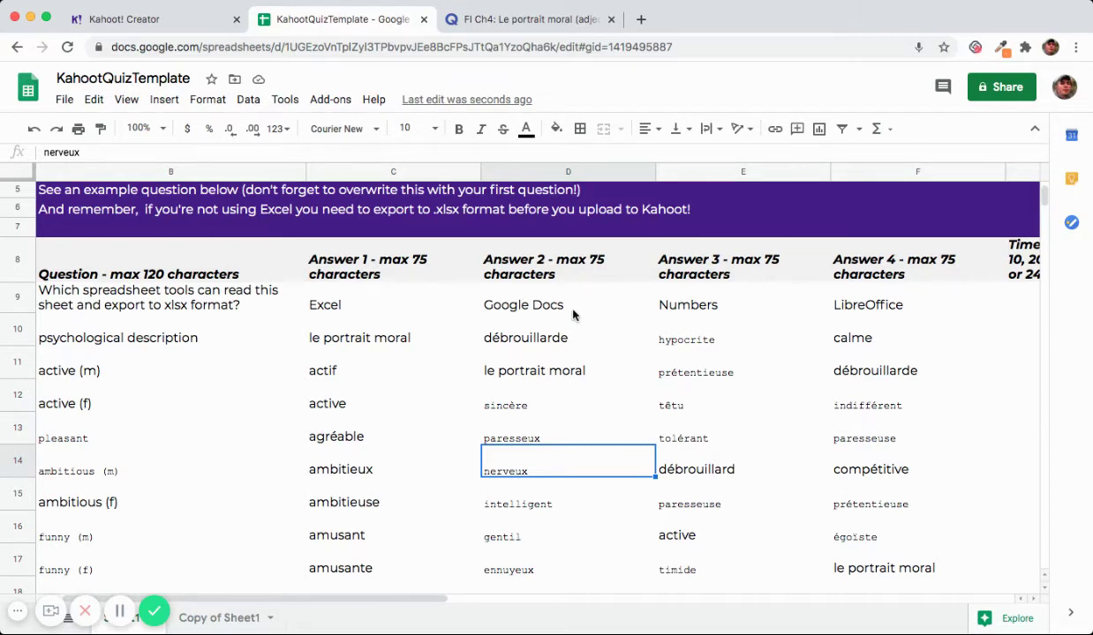
scroll(324, 415, "down", 7)
scroll(324, 415, "left", 1)
scroll(323, 415, "down", 18)
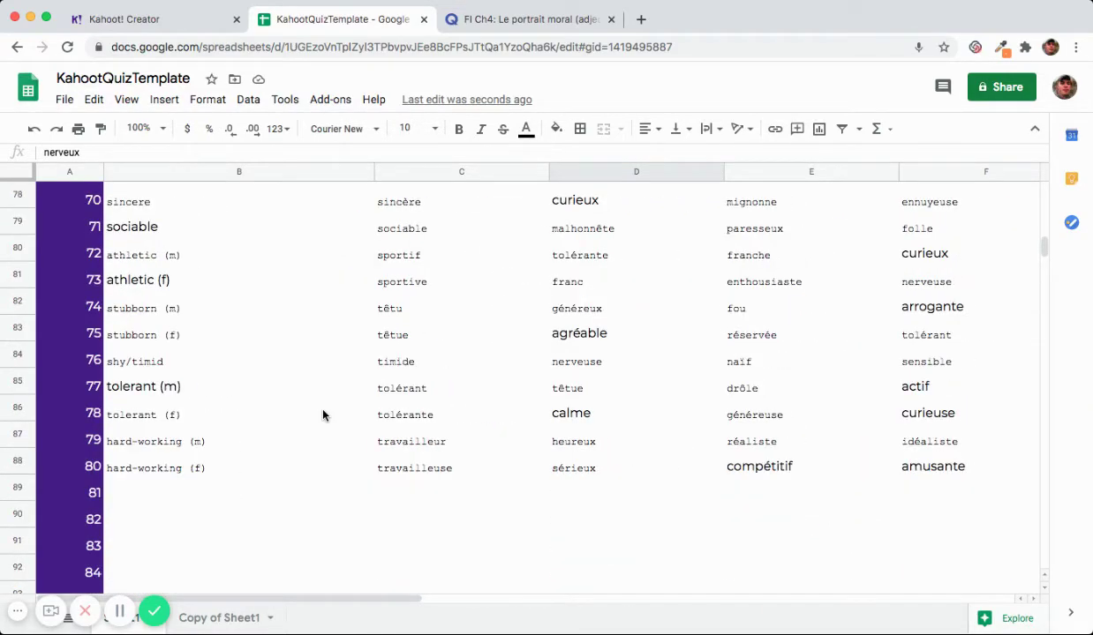
scroll(323, 415, "up", 20)
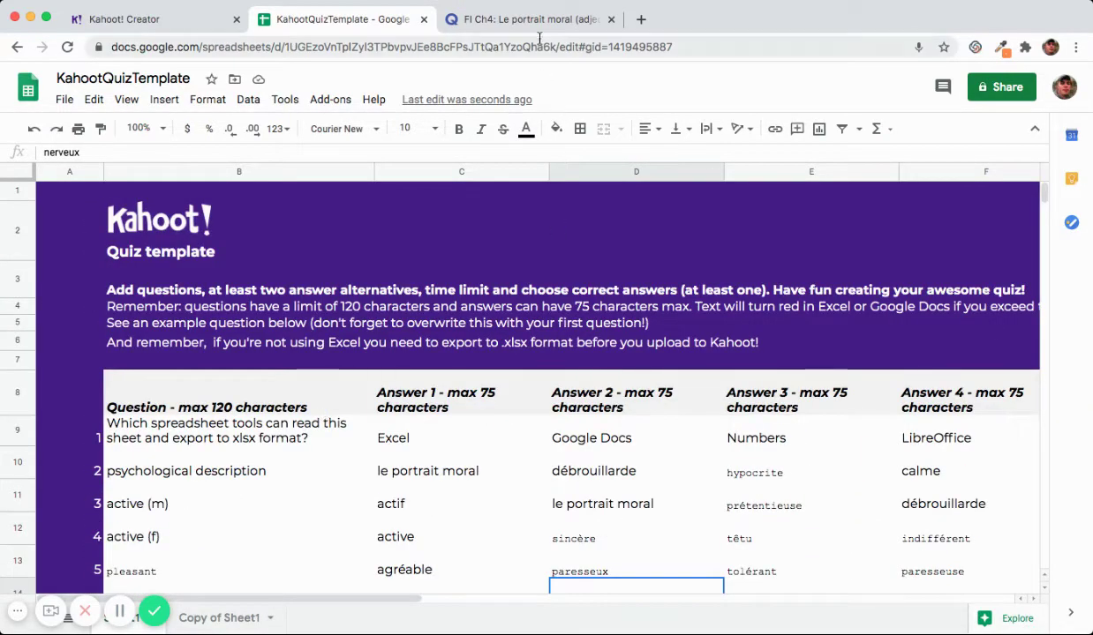
Copy the Quizlet set's export text again and return to the KahootQuizTemplate spreadsheet.
left_click(529, 19)
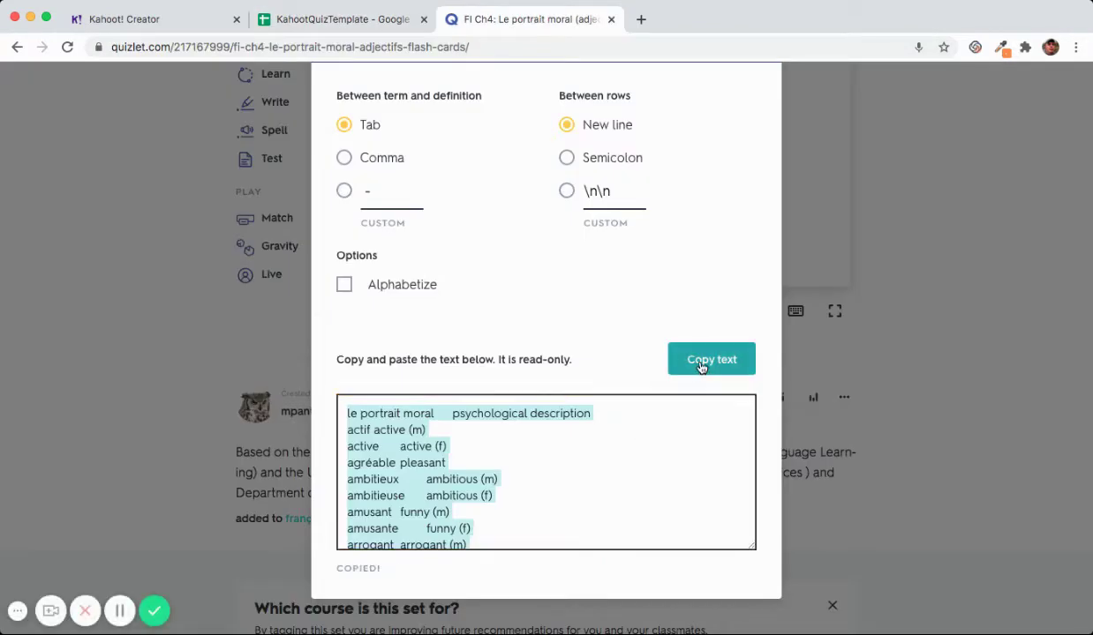
left_click(697, 360)
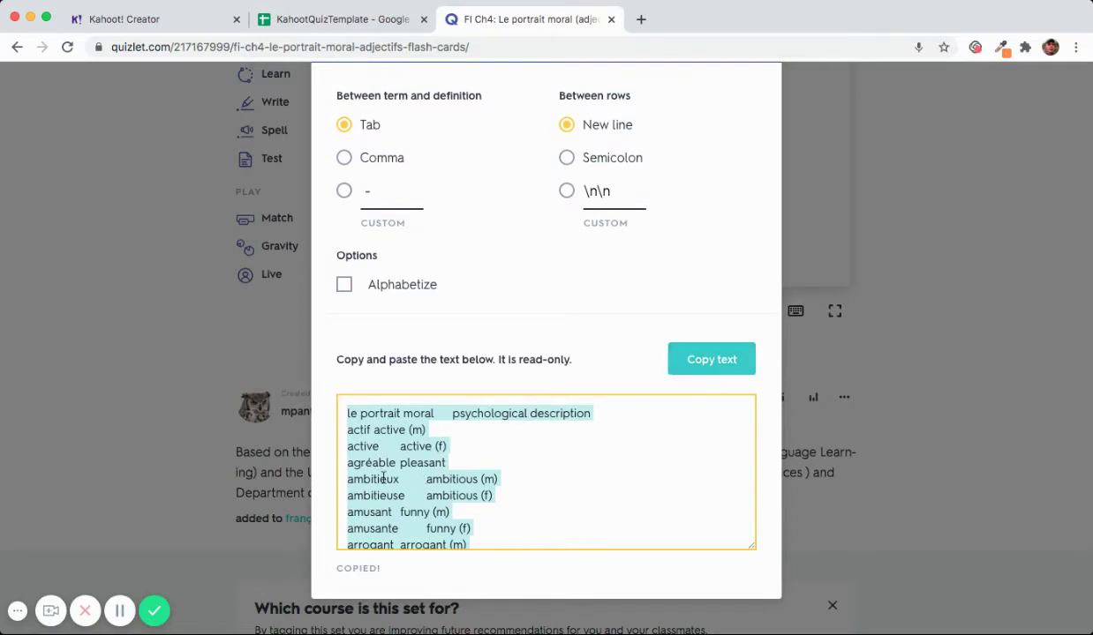
left_click(335, 19)
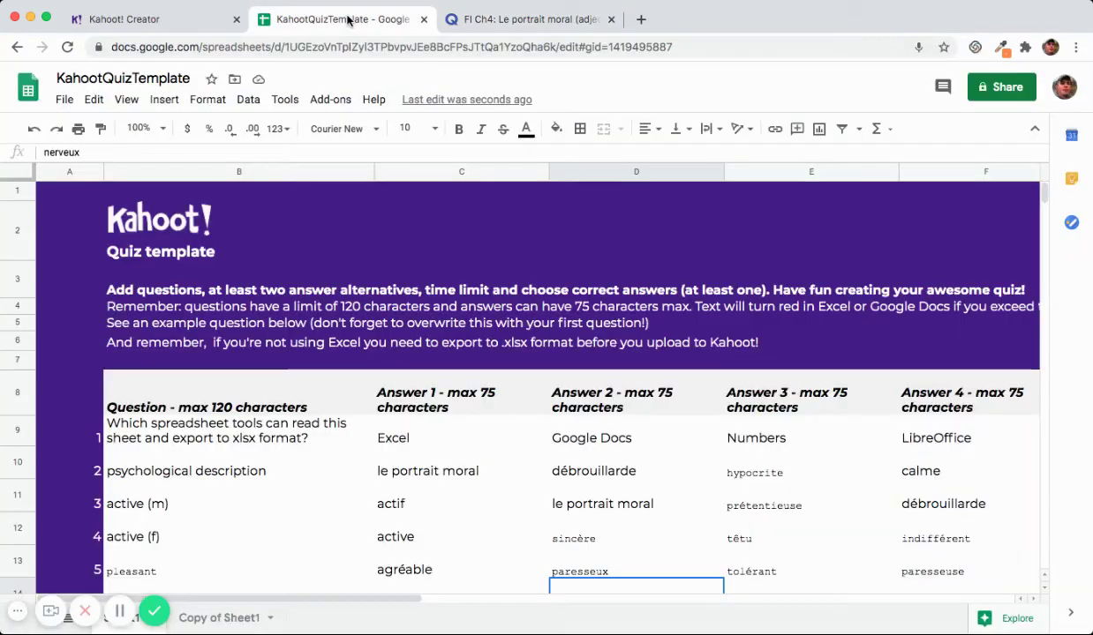
Paste the copied Quizlet terms and definitions into the Copy of Sheet1 sheet, starting at cell B10.
left_click(220, 618)
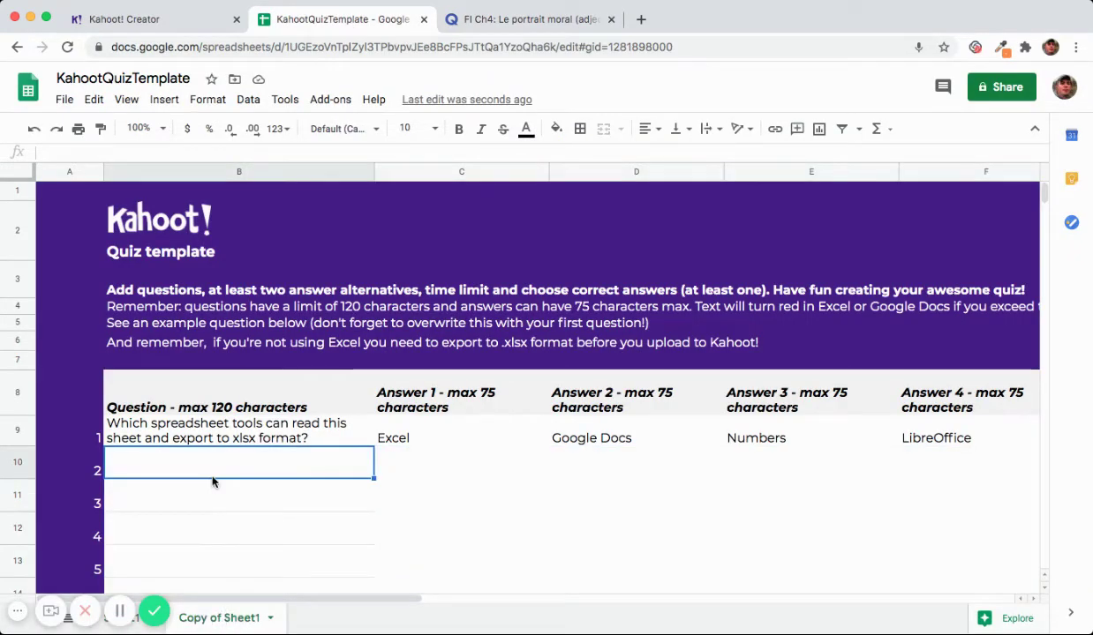
key("super+v")
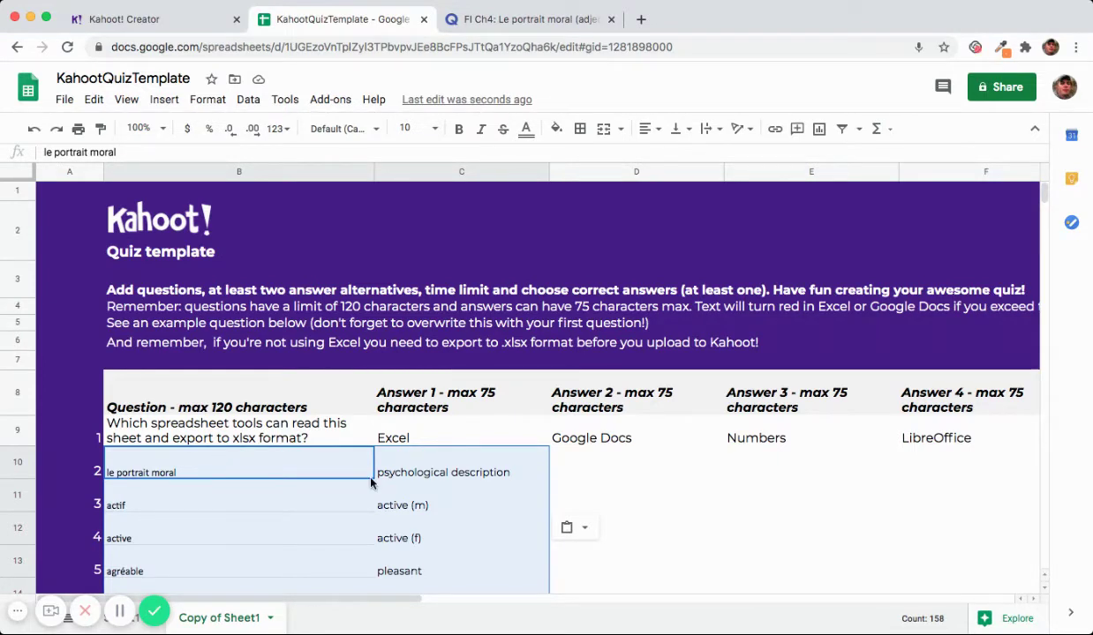
left_click(326, 467)
Clear the French terms in the Question column from "drôle" in B30 down to B88.
scroll(326, 468, "down", 10)
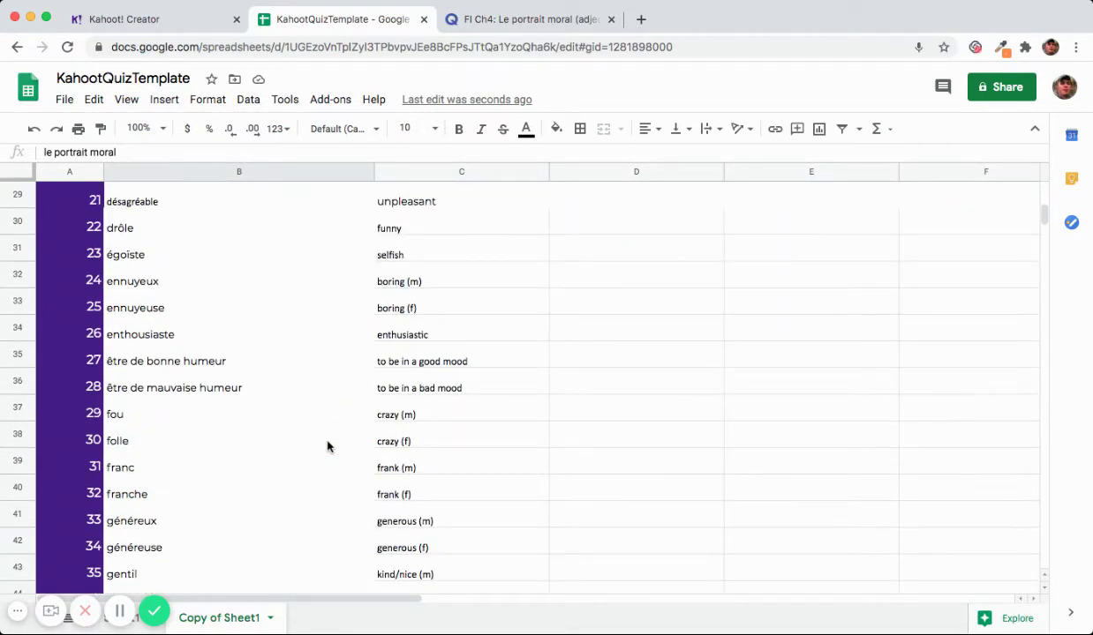
scroll(327, 442, "down", 2)
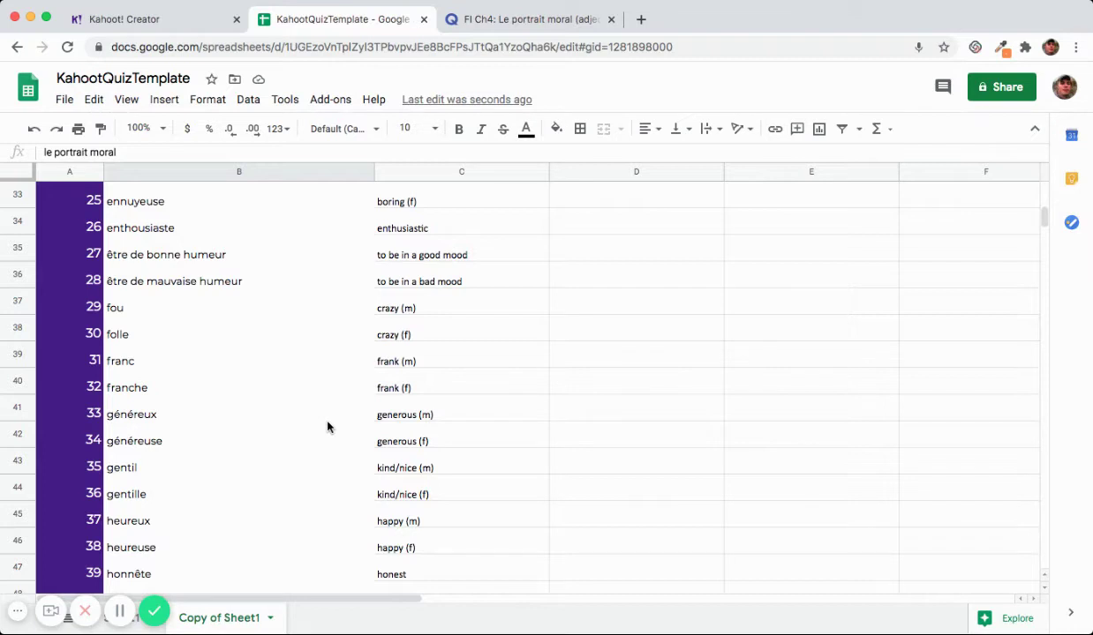
scroll(175, 256, "up", 3)
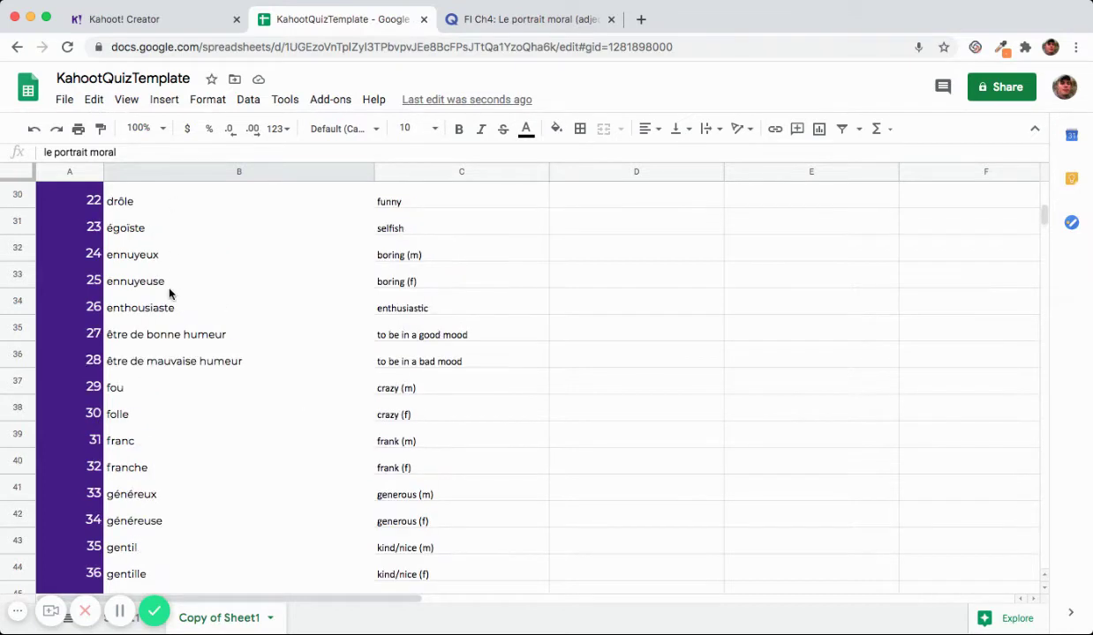
scroll(169, 294, "up", 2)
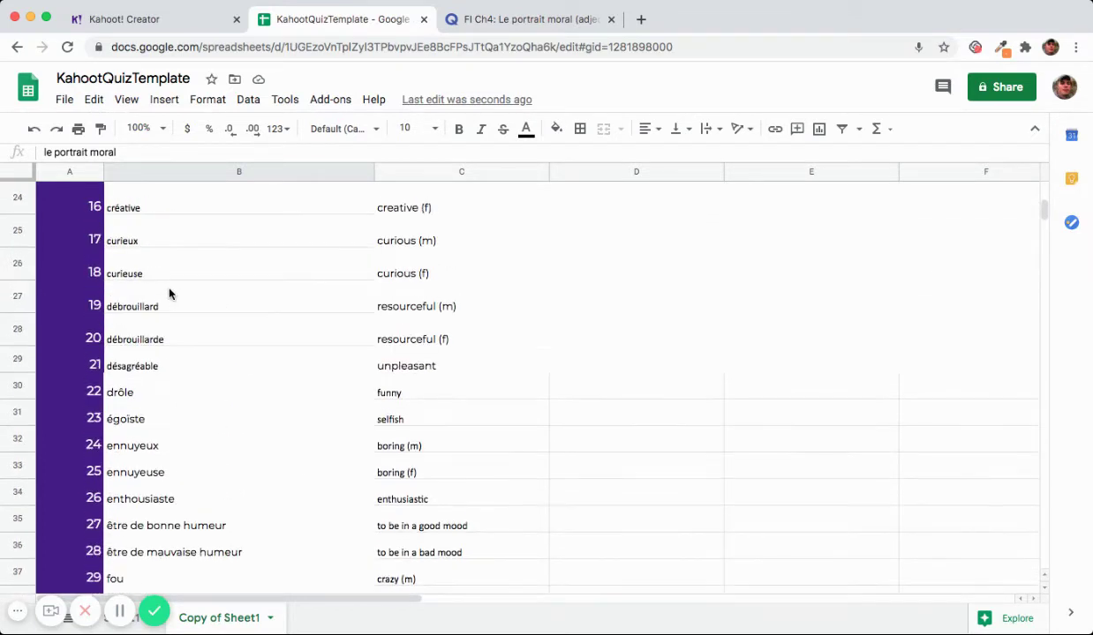
left_click(141, 394)
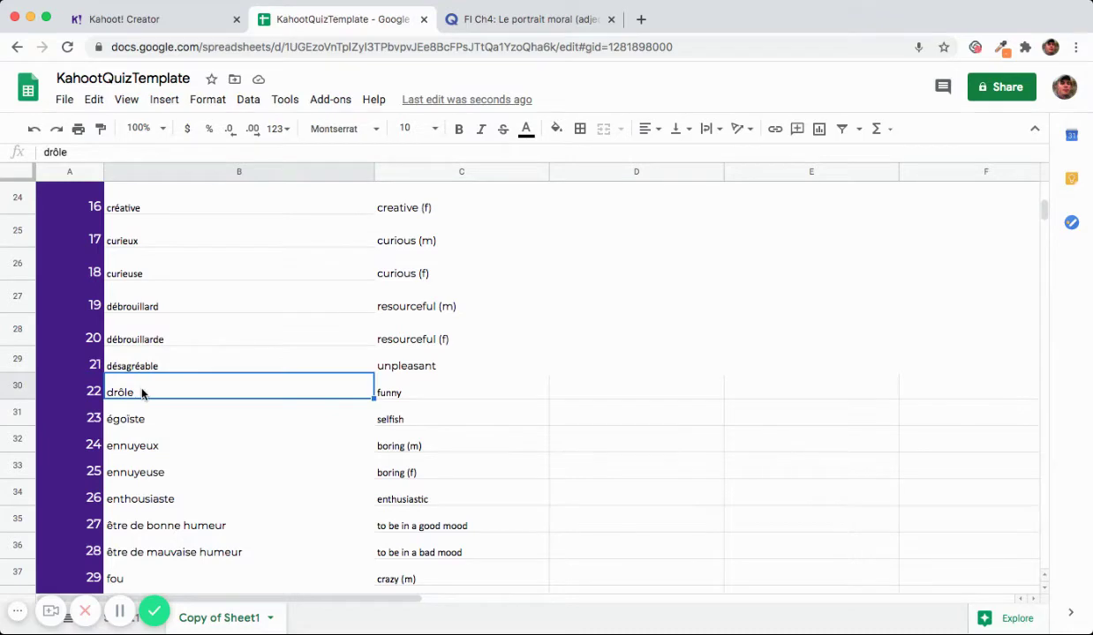
scroll(141, 389, "down", 1)
scroll(203, 307, "down", 15)
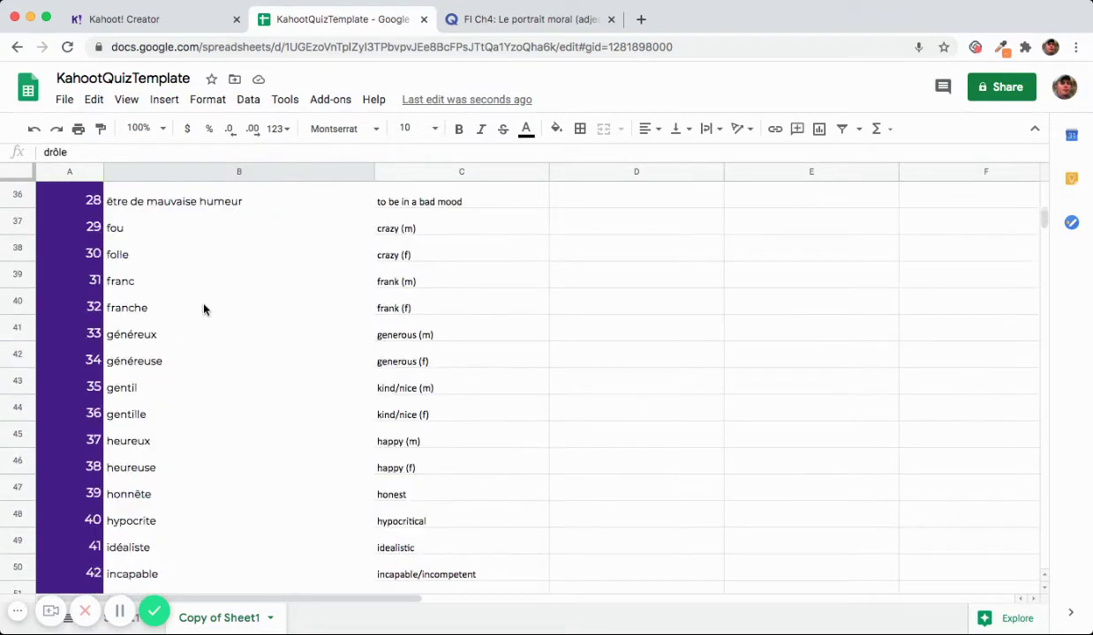
scroll(203, 308, "down", 4)
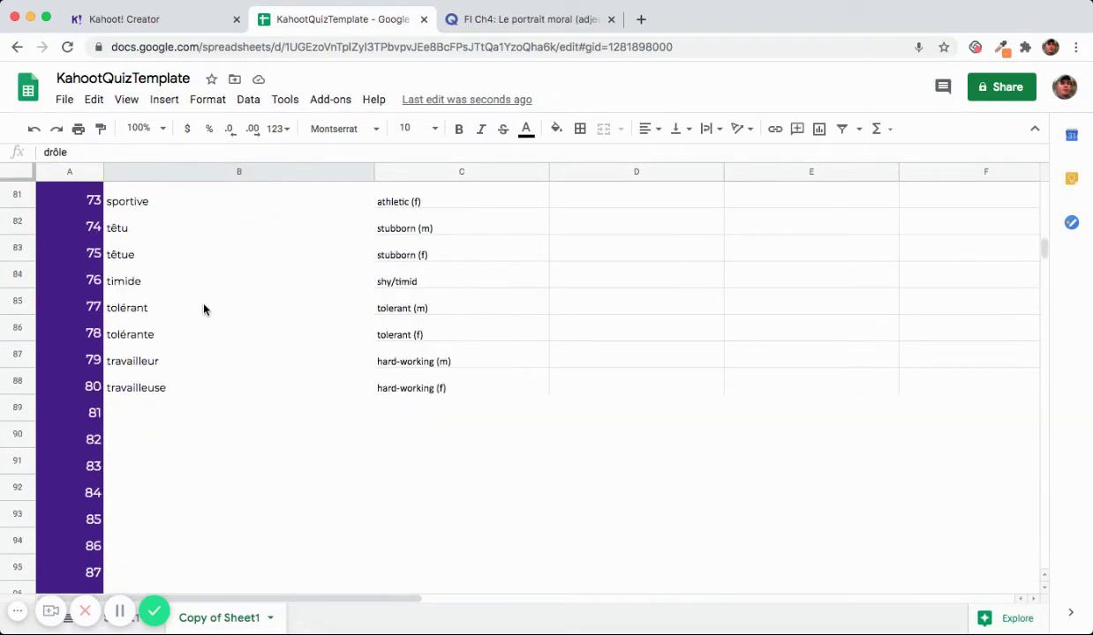
scroll(176, 327, "up", 1)
left_click(156, 362, "shift")
key("Delete")
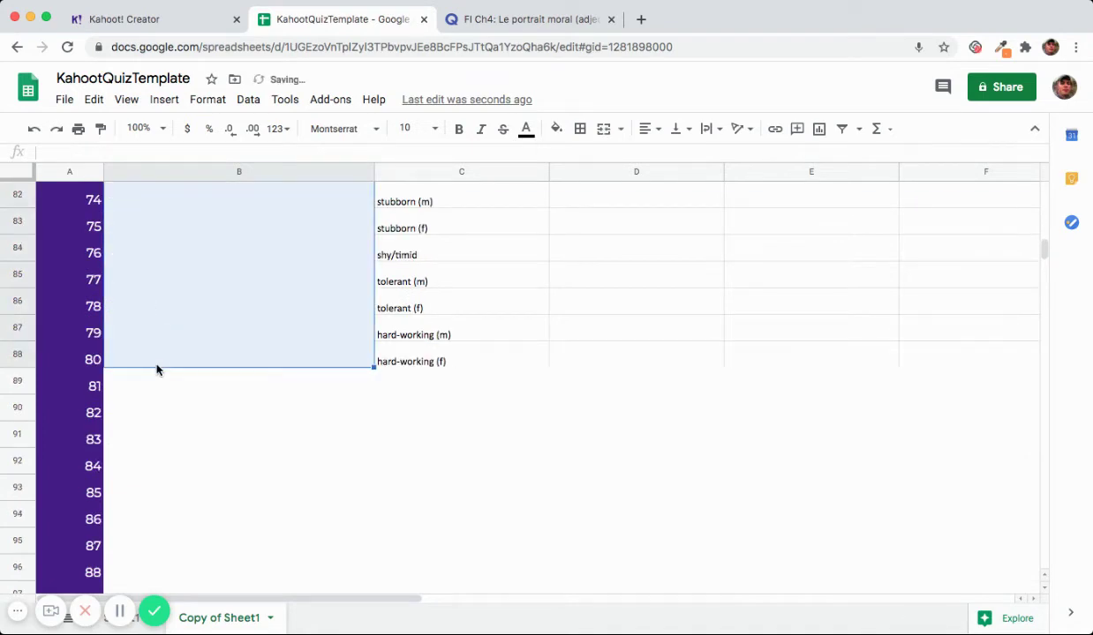
Move the last 20 definitions, C69:C88, from the Answer 1 column to the Answer 2 column, starting at D10.
left_click(441, 365)
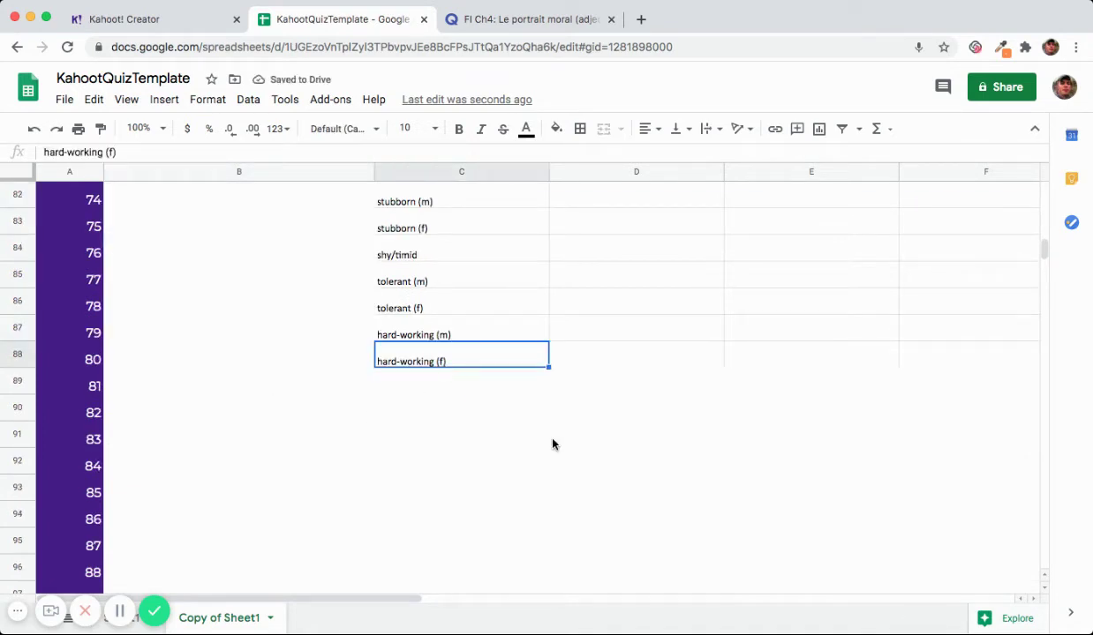
scroll(552, 444, "up", 2)
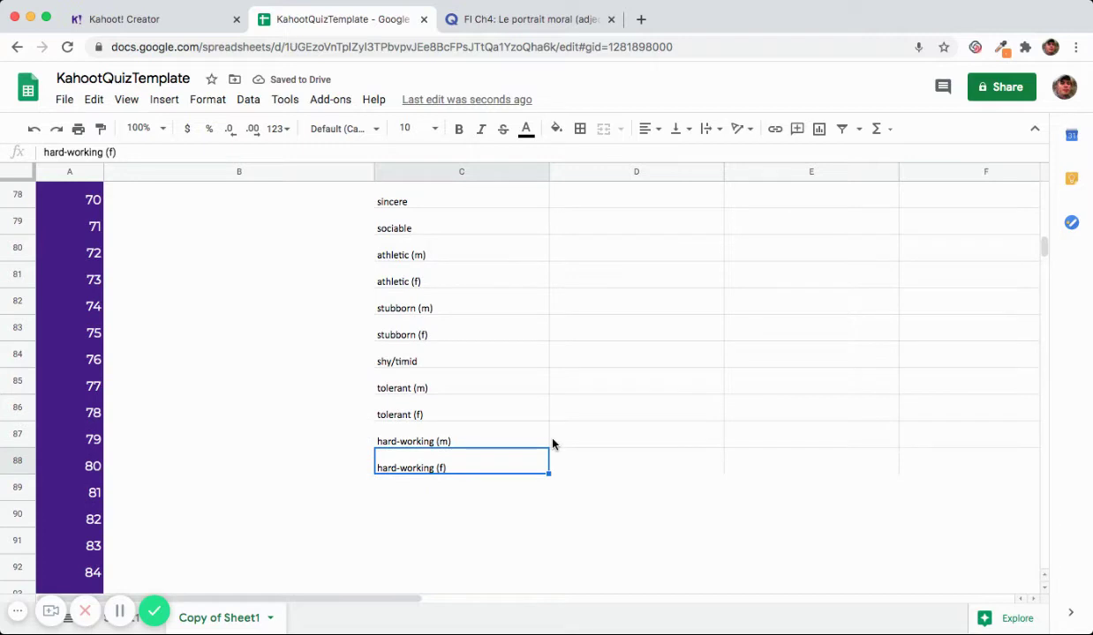
key("shift+Up")
key("shift+Up")
key("shift+Up")
key("shift+Up")
key("shift+Up")
key("shift+Up")
key("shift+Up")
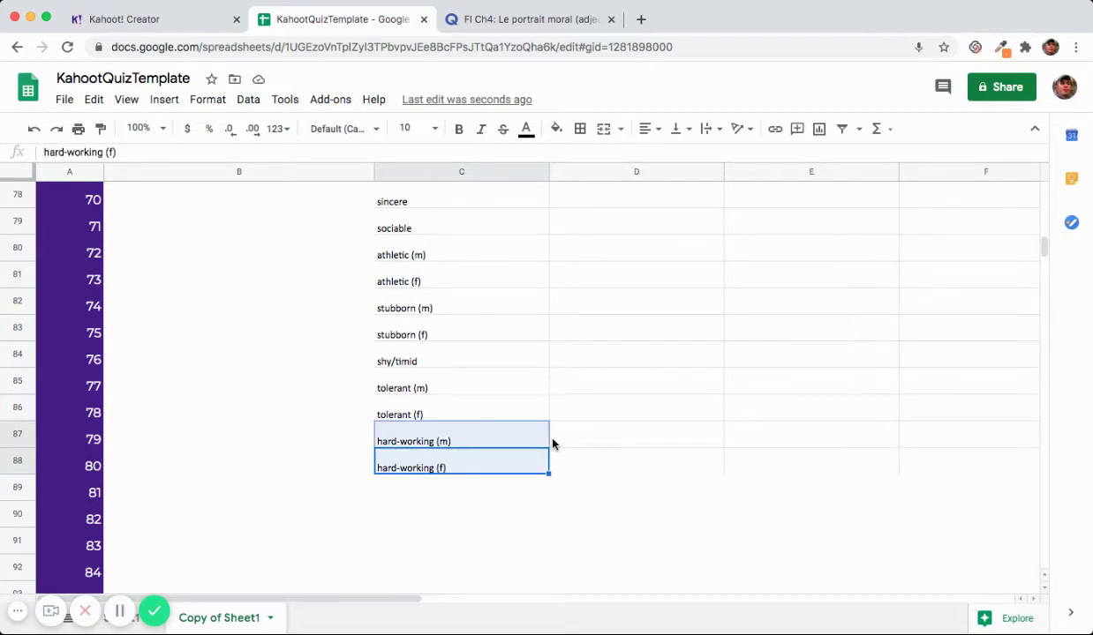
key("shift+Up")
key("shift+Up")
key("shift+Up")
key("shift+Up")
key("shift+Up")
key("shift+Up")
key("shift+Up")
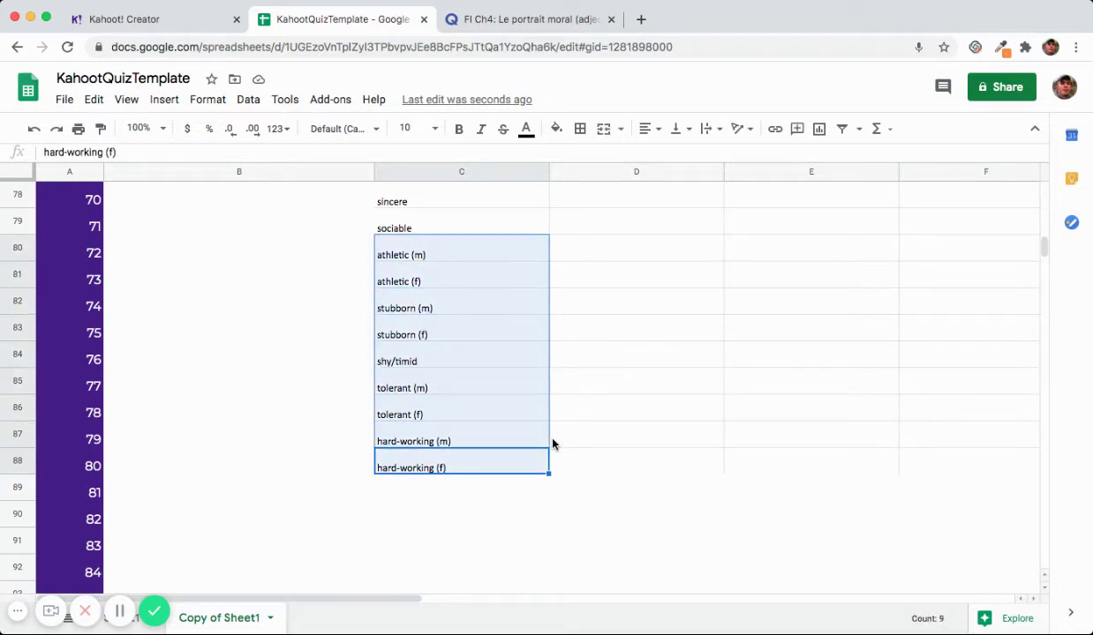
key("shift+Up")
key("shift+Up")
key("shift+Up")
key("shift+Up")
key("shift+Up")
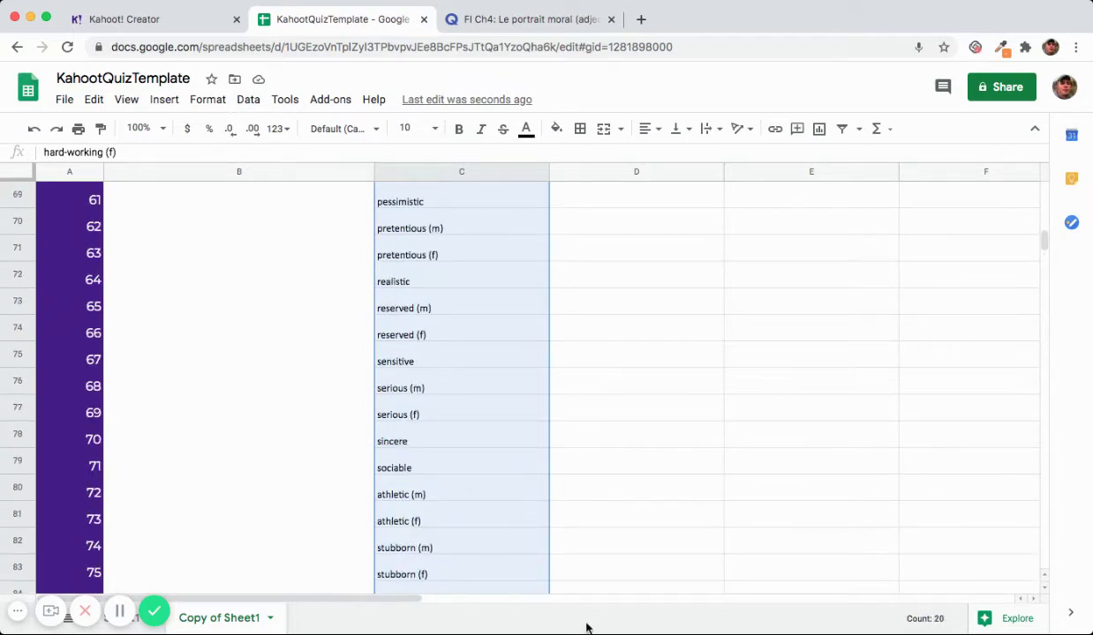
scroll(693, 412, "up", 2)
key("super+c")
scroll(693, 412, "up", 20)
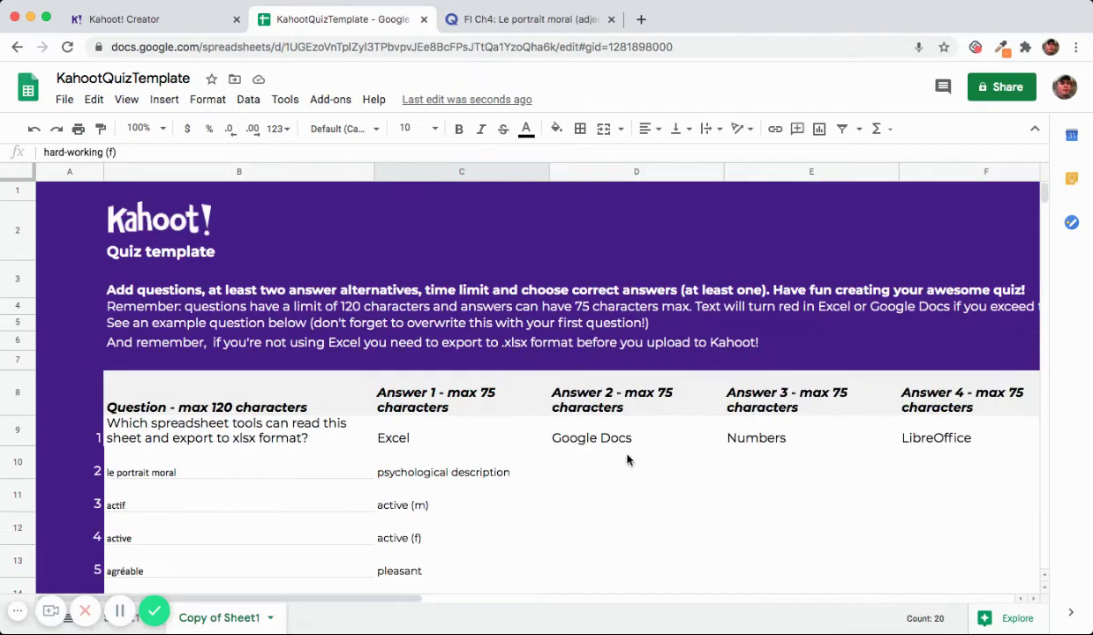
left_click(624, 460)
key("super+v")
Move the definitions from "idealistic" to "patient (f)", C49:C68, to the Answer 3 column, starting at E10.
scroll(624, 460, "down", 1)
scroll(624, 460, "down", 8)
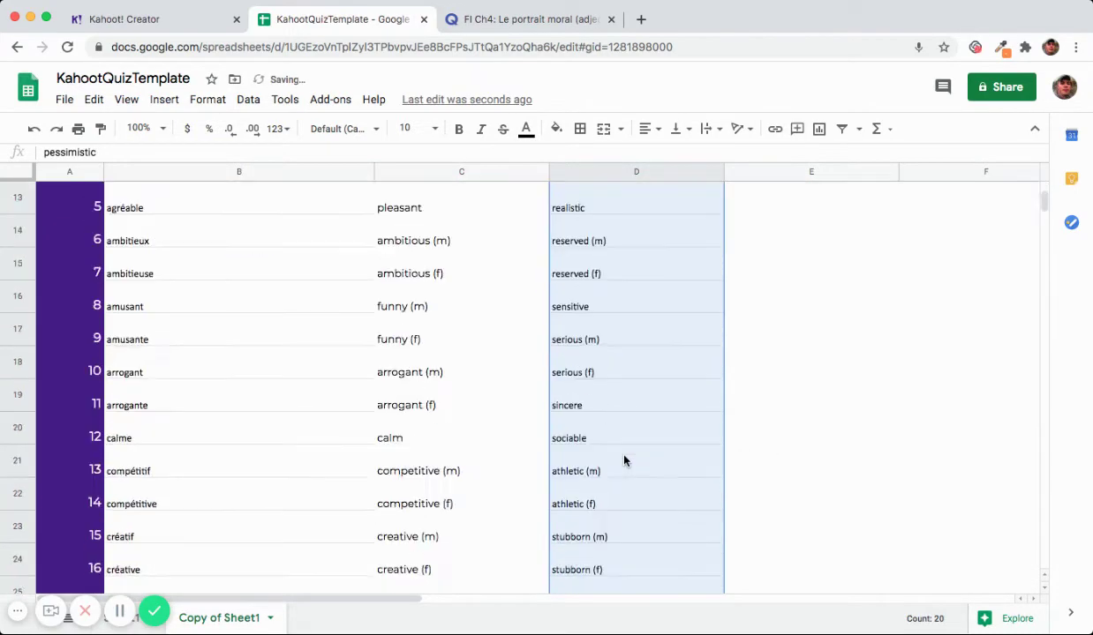
scroll(481, 484, "down", 10)
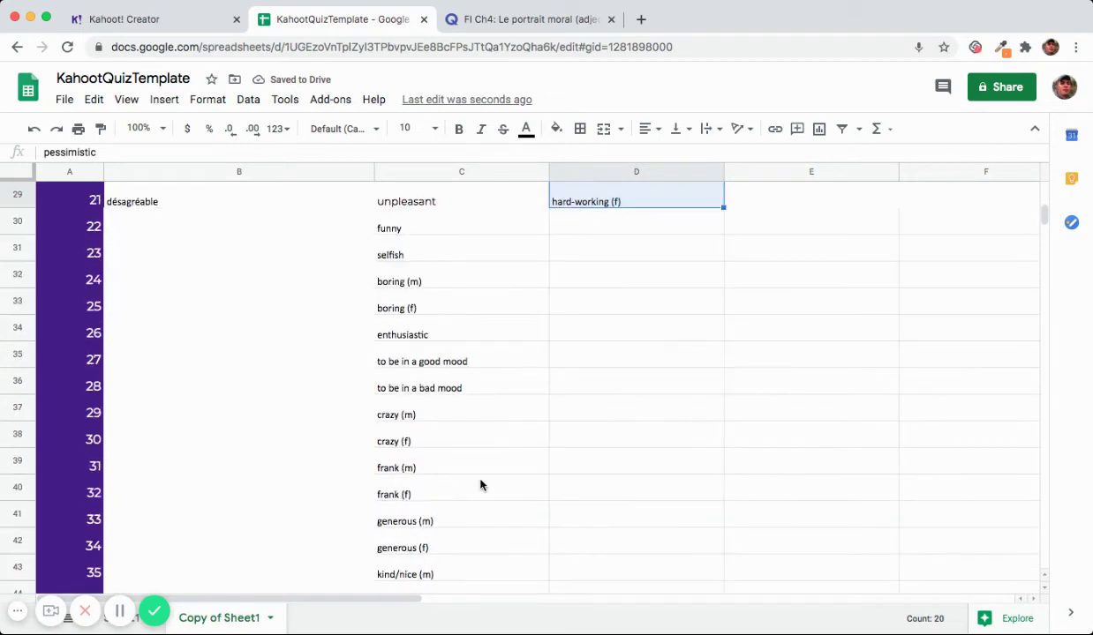
scroll(405, 543, "down", 3)
left_click(406, 417)
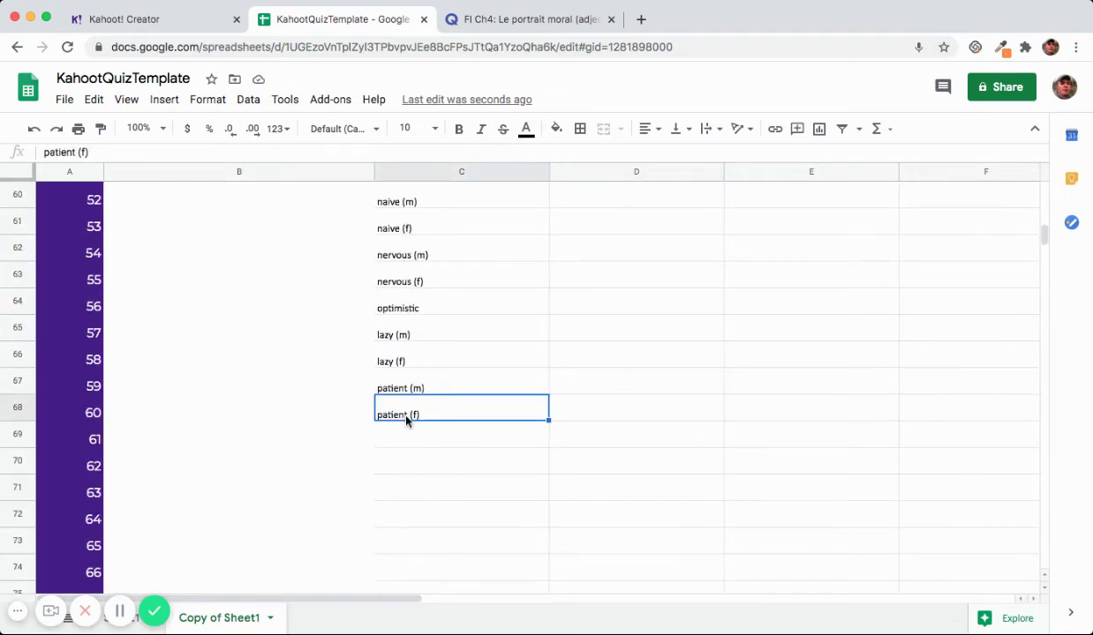
key("super+Up")
scroll(406, 422, "down", 18)
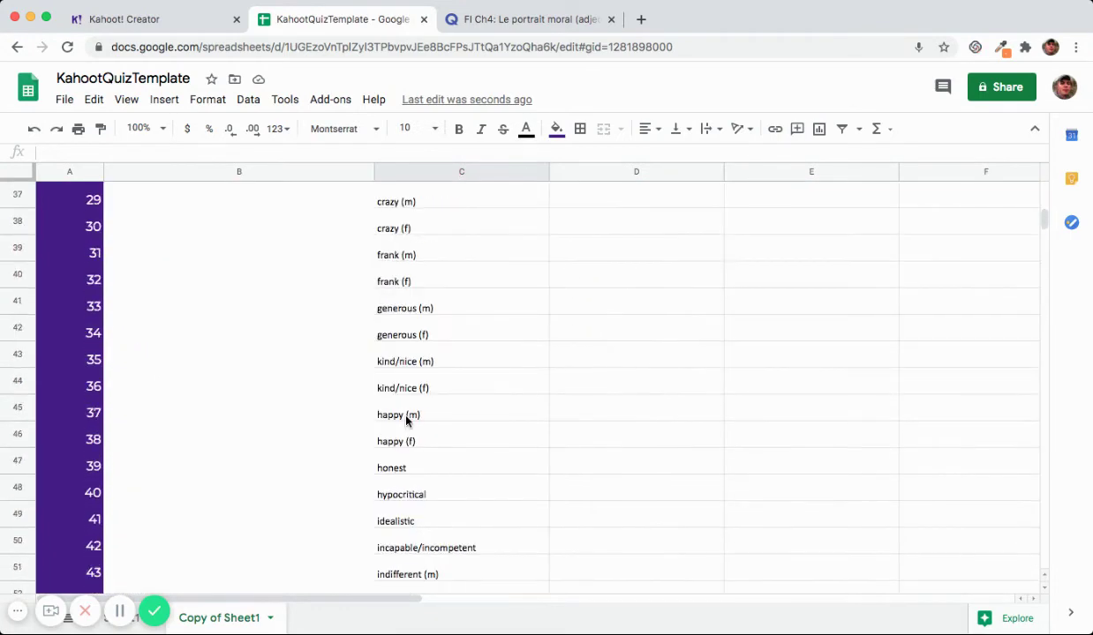
left_click(397, 522)
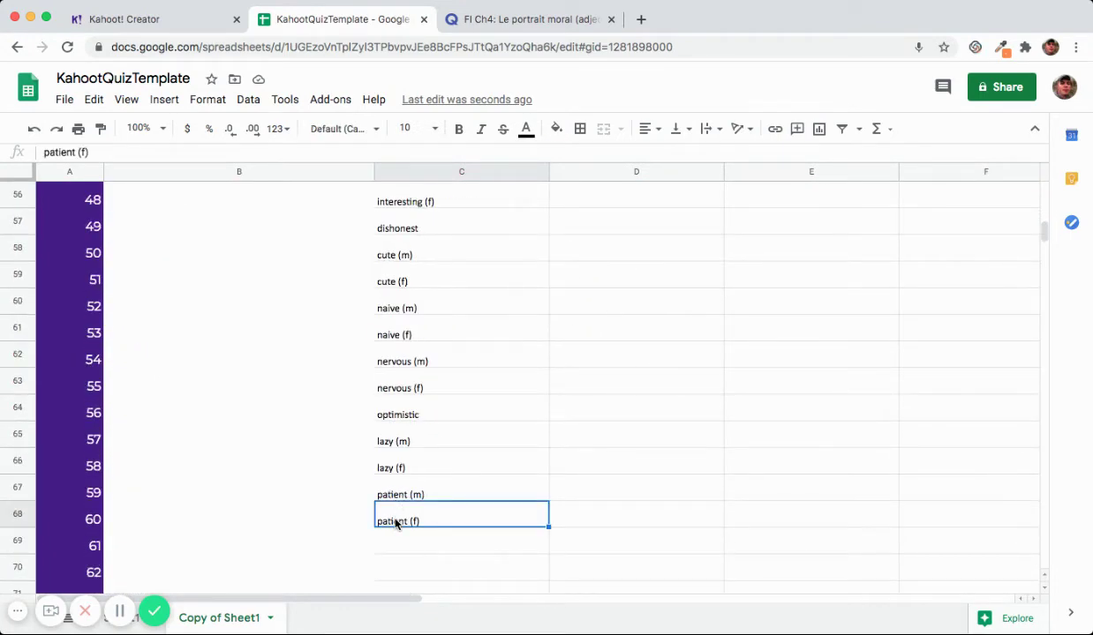
key("shift+Up")
key("shift+Up")
key("shift+Up")
key("shift+Up")
key("shift+Up")
key("shift+Up")
key("shift+Up")
key("shift+Up")
key("shift+Up")
key("shift+Up")
key("shift+Up")
key("shift+Up")
key("shift+Up")
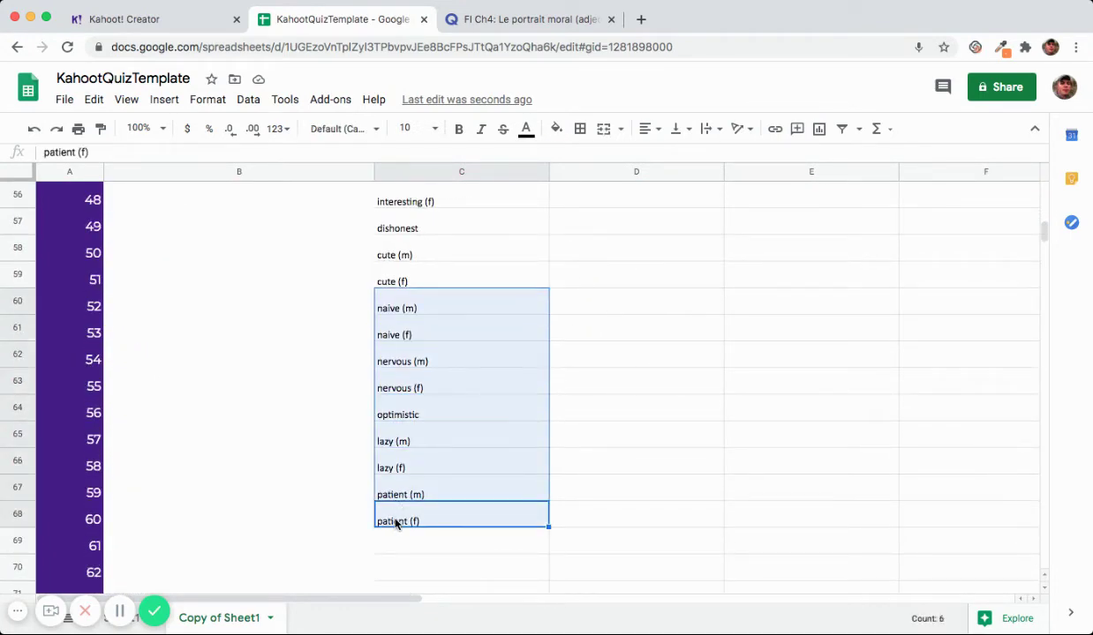
key("shift+Up")
key("shift+Up")
key("shift+Up")
key("shift+Up")
key("shift+Up")
key("shift+Up")
key("shift+Up")
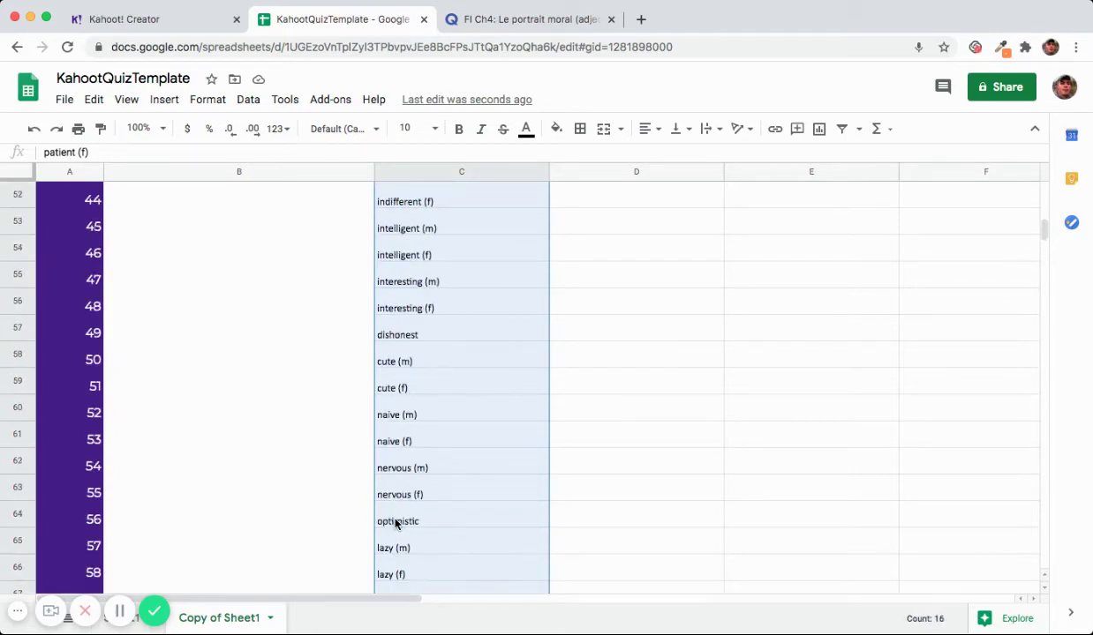
scroll(609, 541, "up", 15)
left_click(750, 466)
key("ctrl+v")
Move the remaining extra definitions from "funny" to "hypocritical", C30:C48, to the Answer 4 column, starting at F10.
scroll(750, 466, "down", 10)
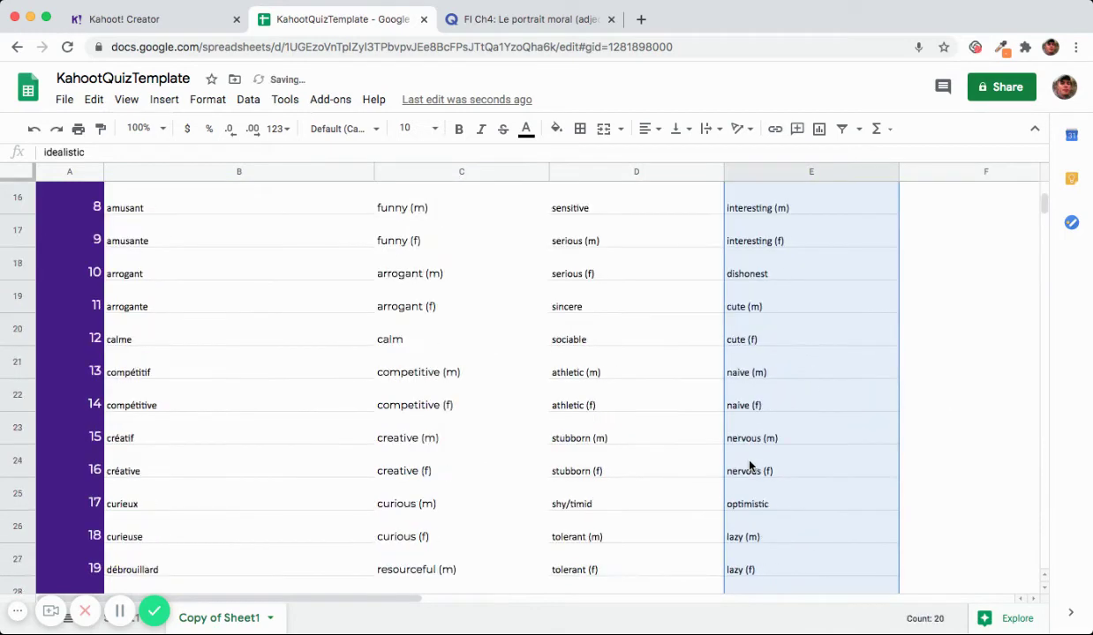
scroll(749, 466, "up", 2)
left_click(470, 318)
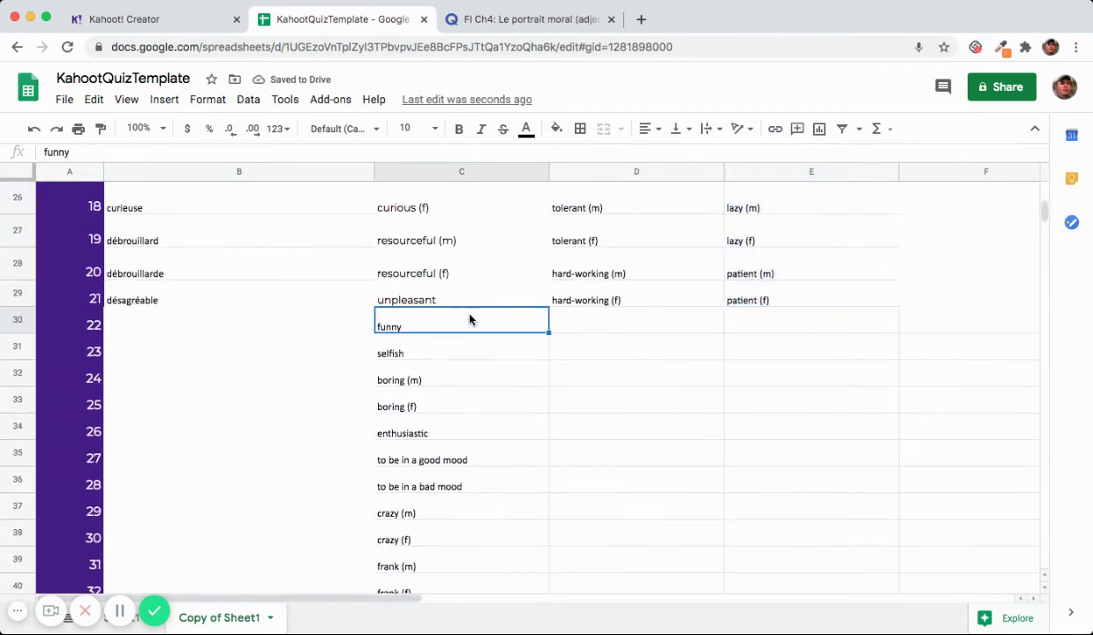
scroll(471, 319, "down", 5)
left_click(412, 469, "shift")
key("ctrl+c")
scroll(653, 439, "up", 5)
scroll(653, 438, "up", 6)
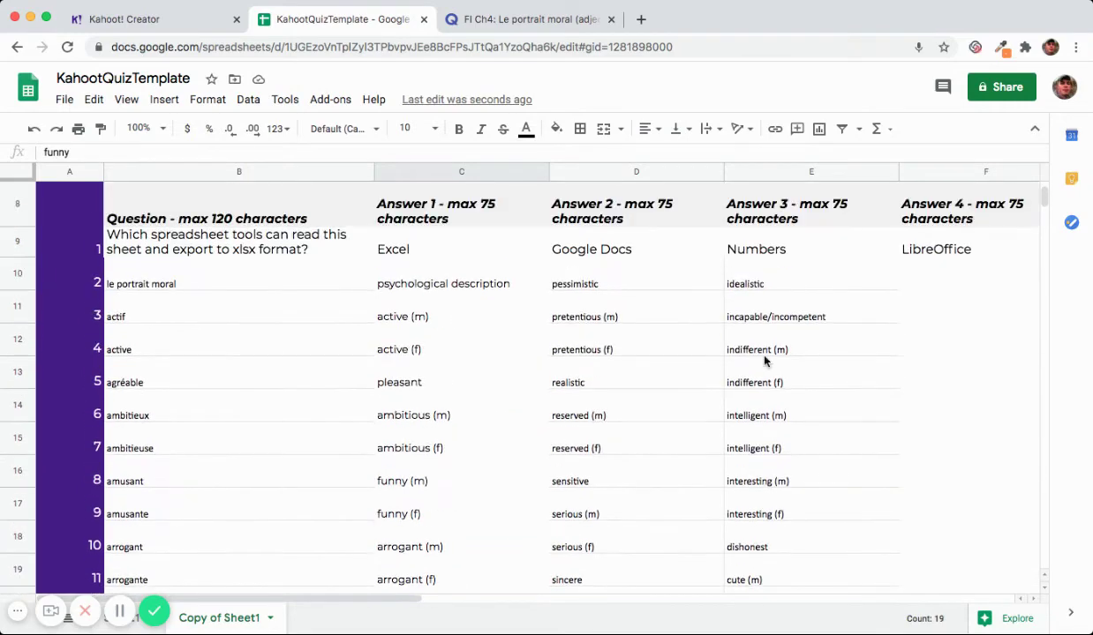
left_click(938, 280)
key("ctrl+v")
Copy "hypocritical" from F28 into the empty Answer 4 cell F29.
scroll(937, 282, "down", 5)
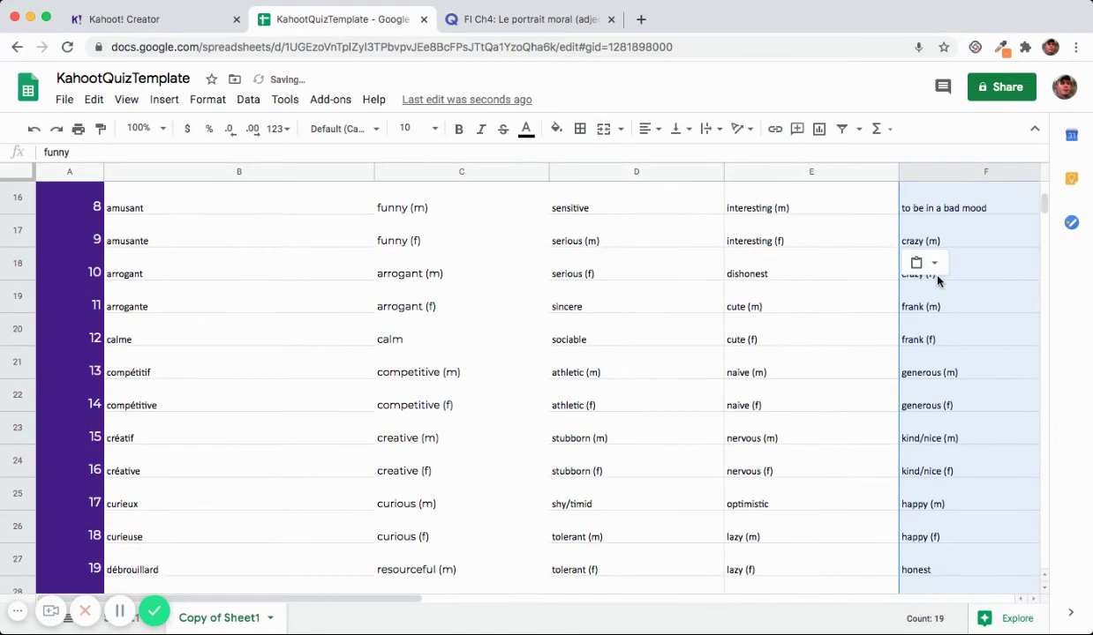
left_click(931, 326)
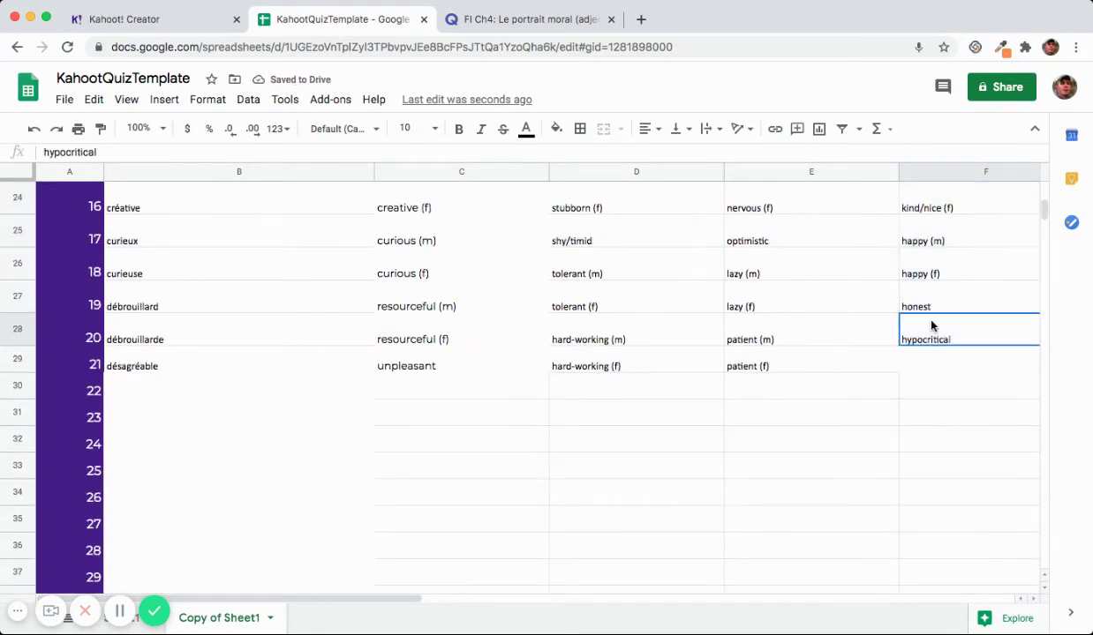
key("ctrl+c")
key("Down")
scroll(931, 326, "right", 1)
key("ctrl+v")
key("Left")
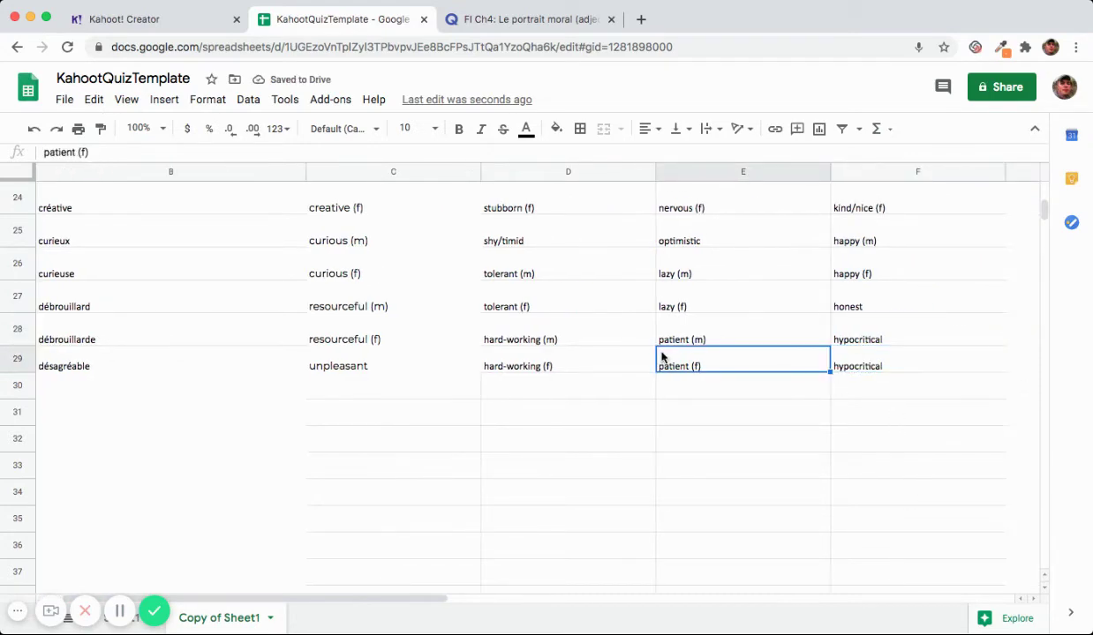
Check the first question rows, comparing each French term with its Answer 1 translation, the alternatives and the correct answer column.
scroll(660, 355, "up", 15)
scroll(414, 371, "down", 3)
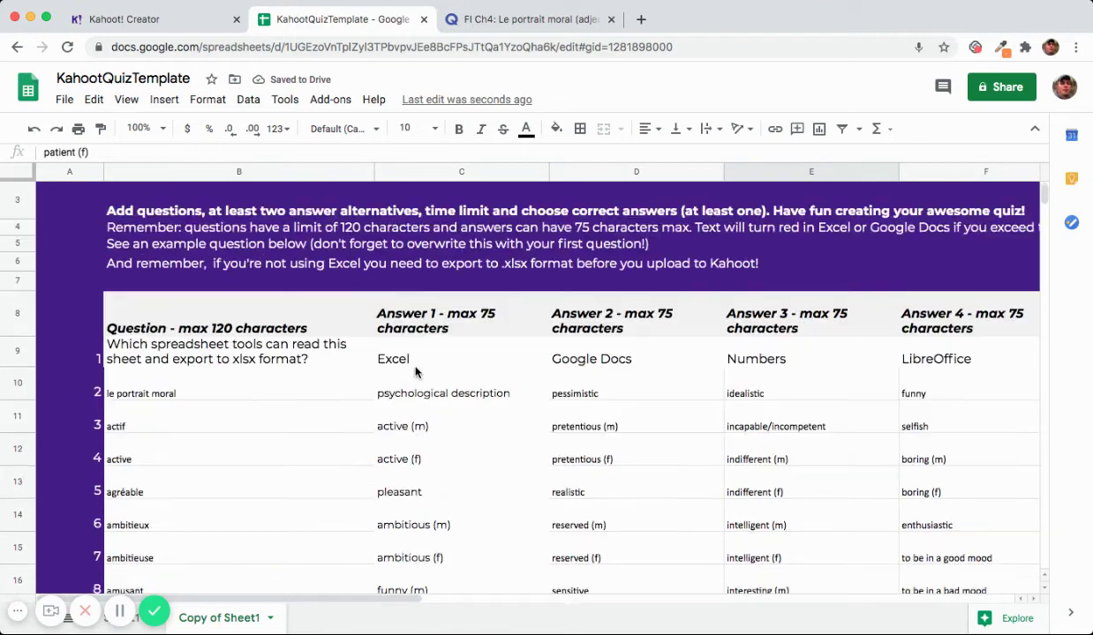
left_click(138, 326)
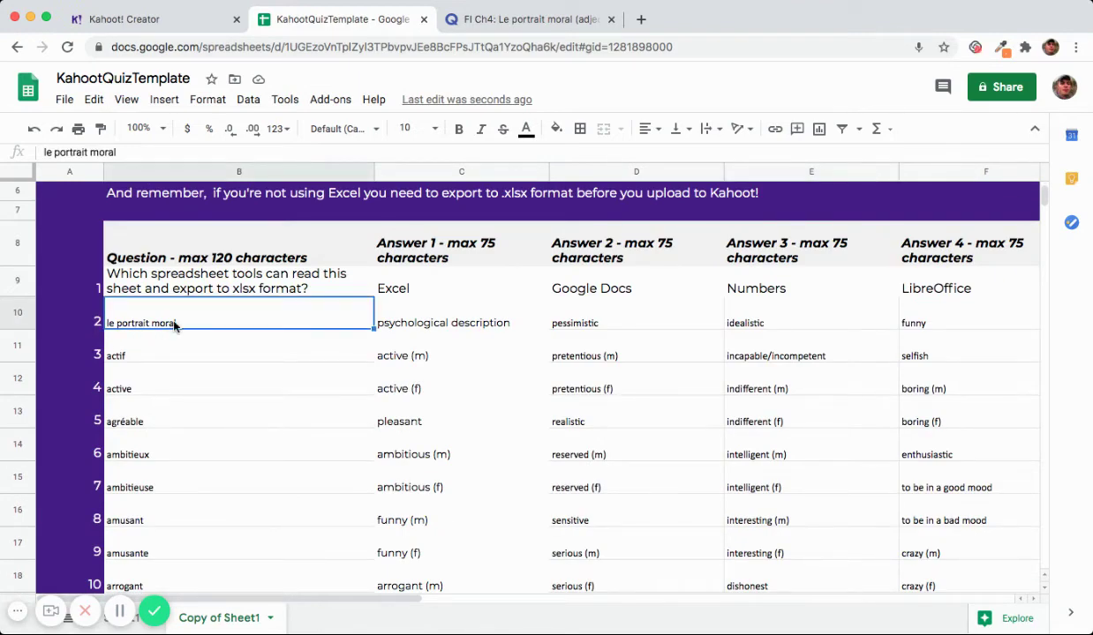
left_click(432, 332)
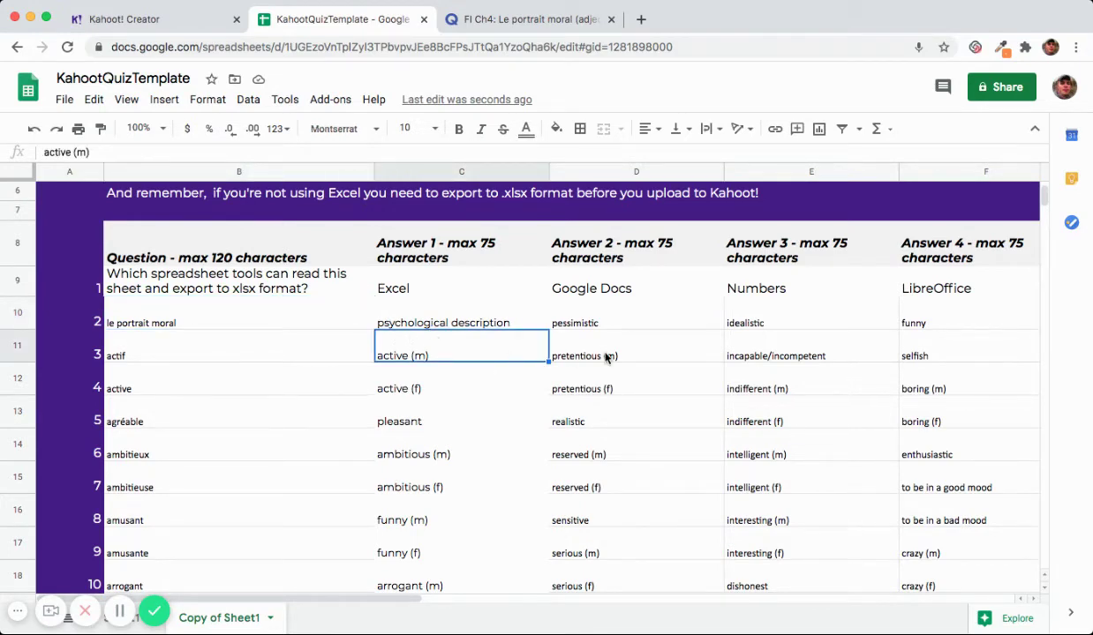
scroll(605, 358, "right", 2)
scroll(984, 369, "right", 5)
left_click(902, 357)
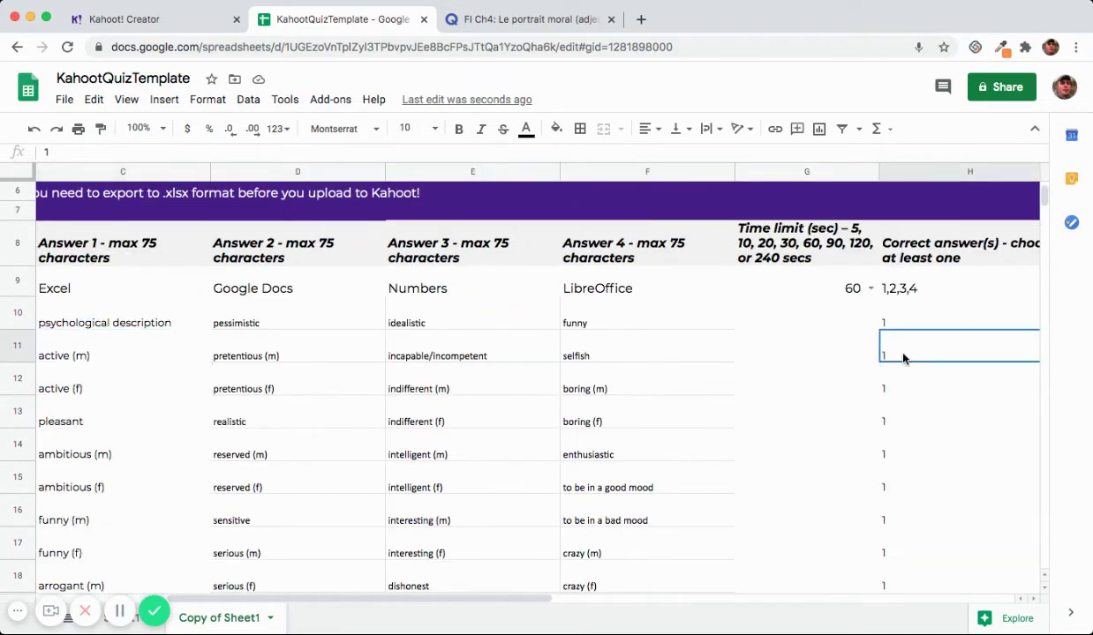
scroll(573, 441, "down", 1)
scroll(270, 384, "left", 5)
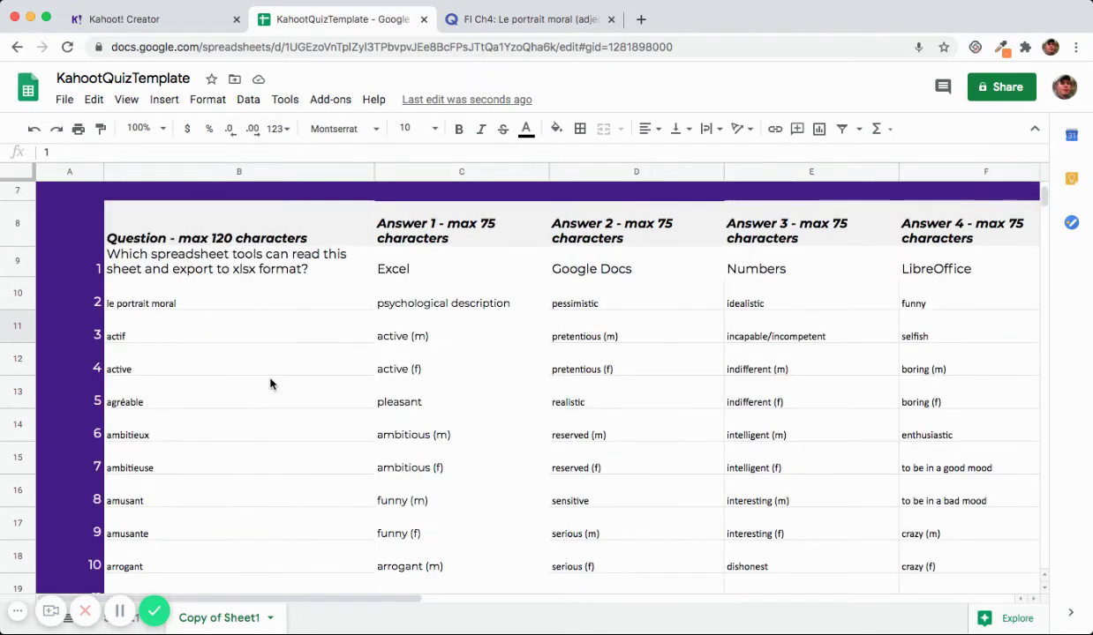
left_click(578, 308)
left_click(929, 305, "shift")
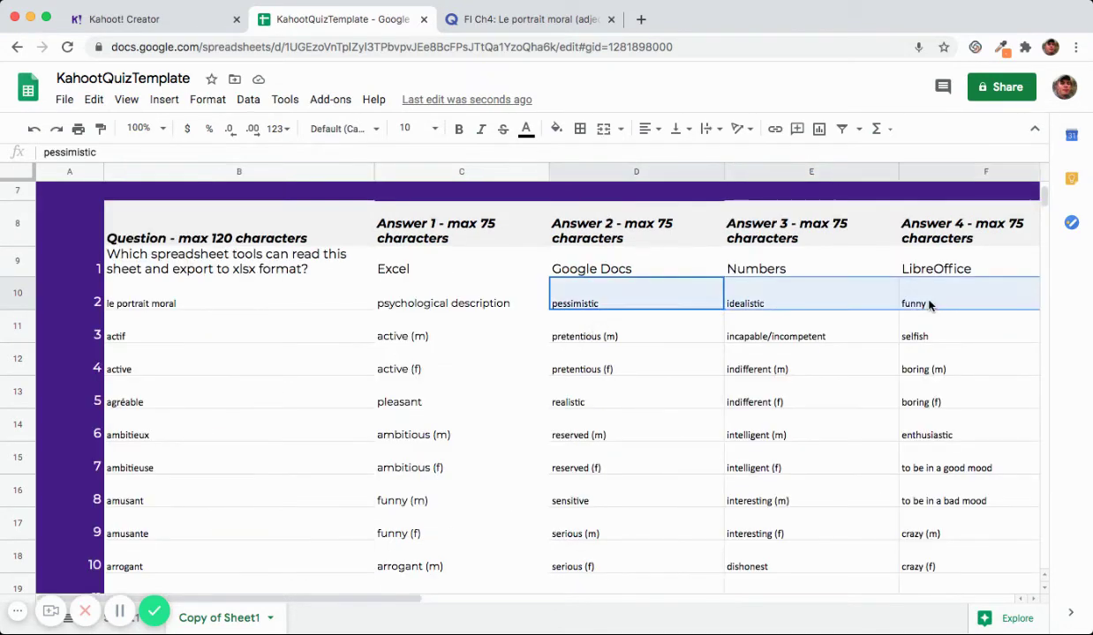
left_click(861, 366)
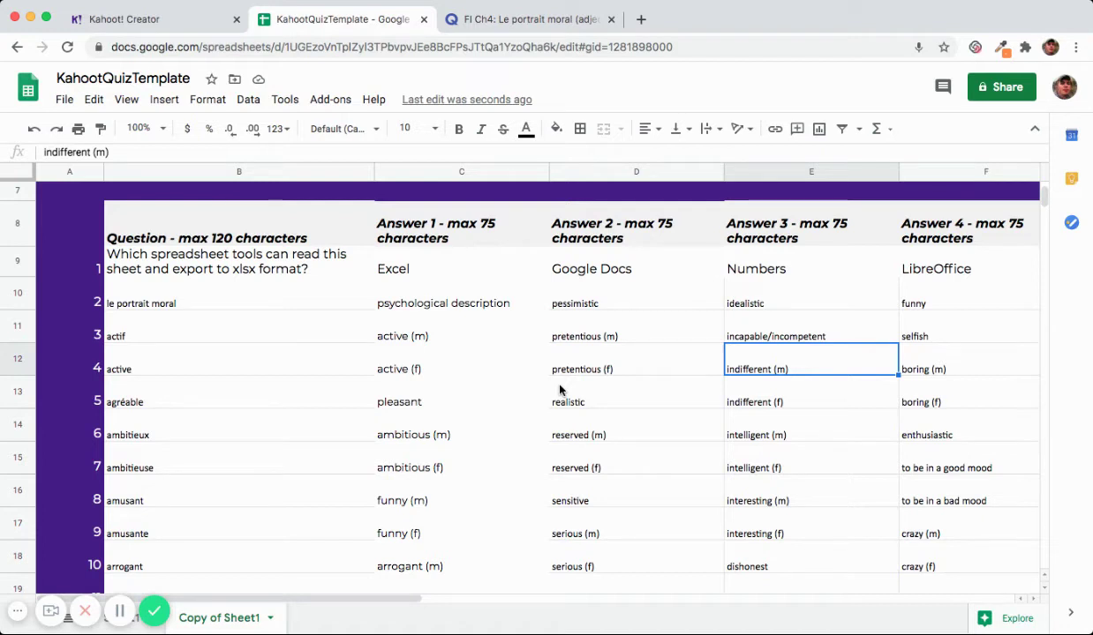
left_click(586, 321)
left_click(589, 302)
scroll(591, 304, "down", 2)
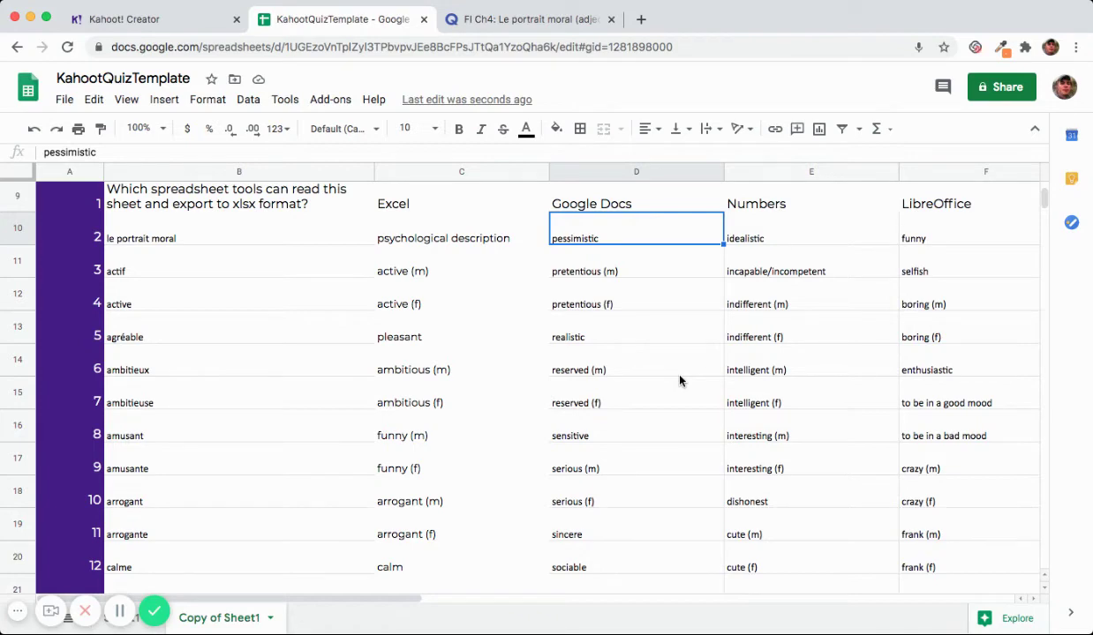
scroll(679, 380, "up", 5)
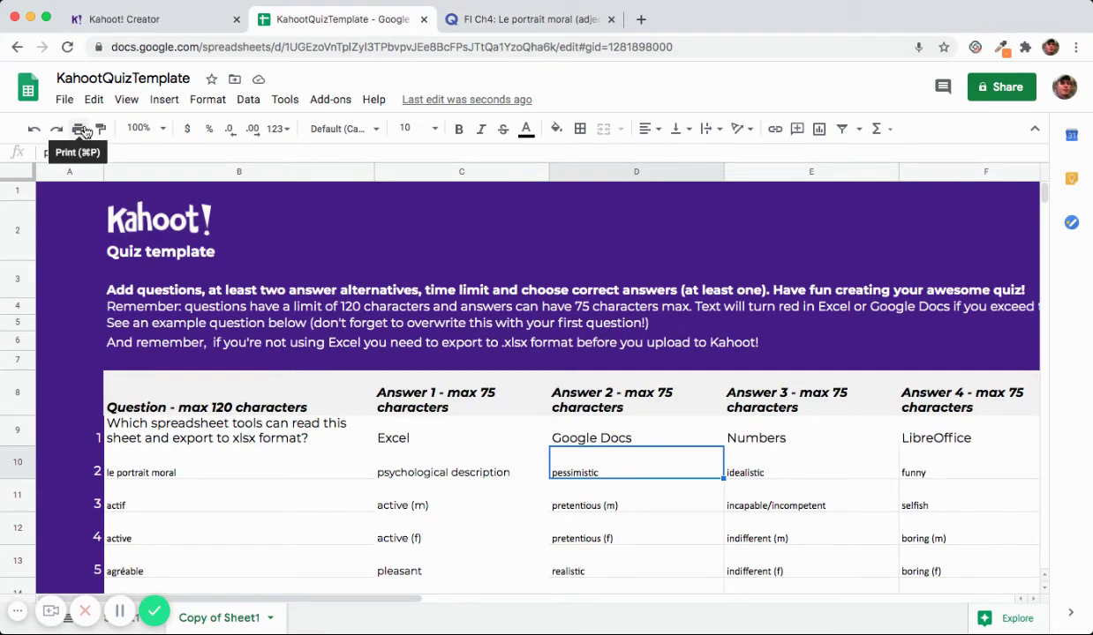
left_click(66, 101)
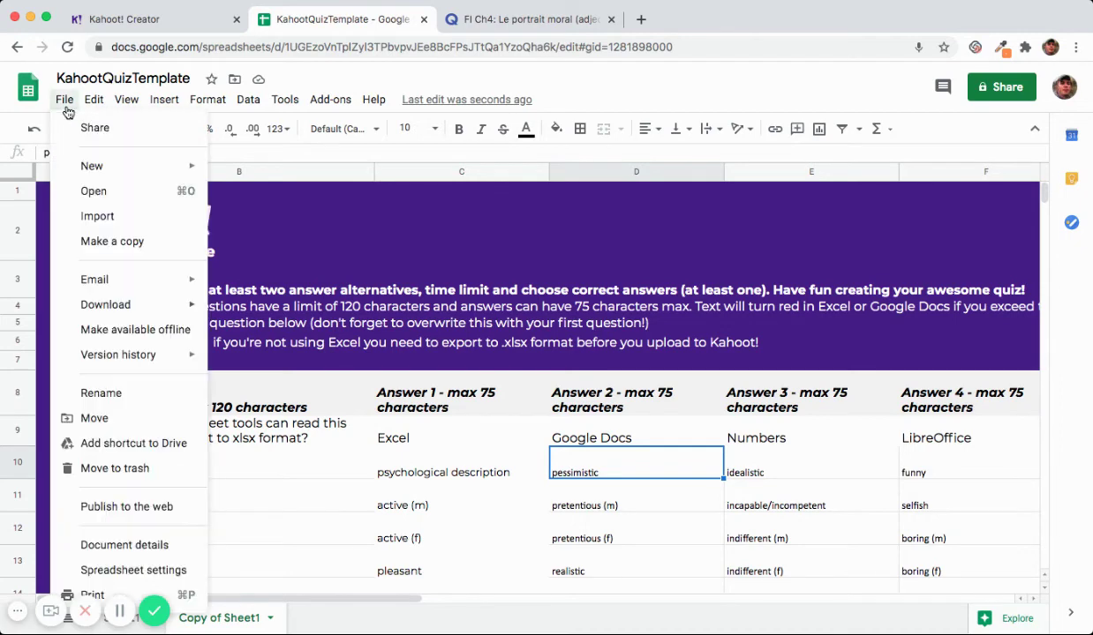
mouse_move(124, 303)
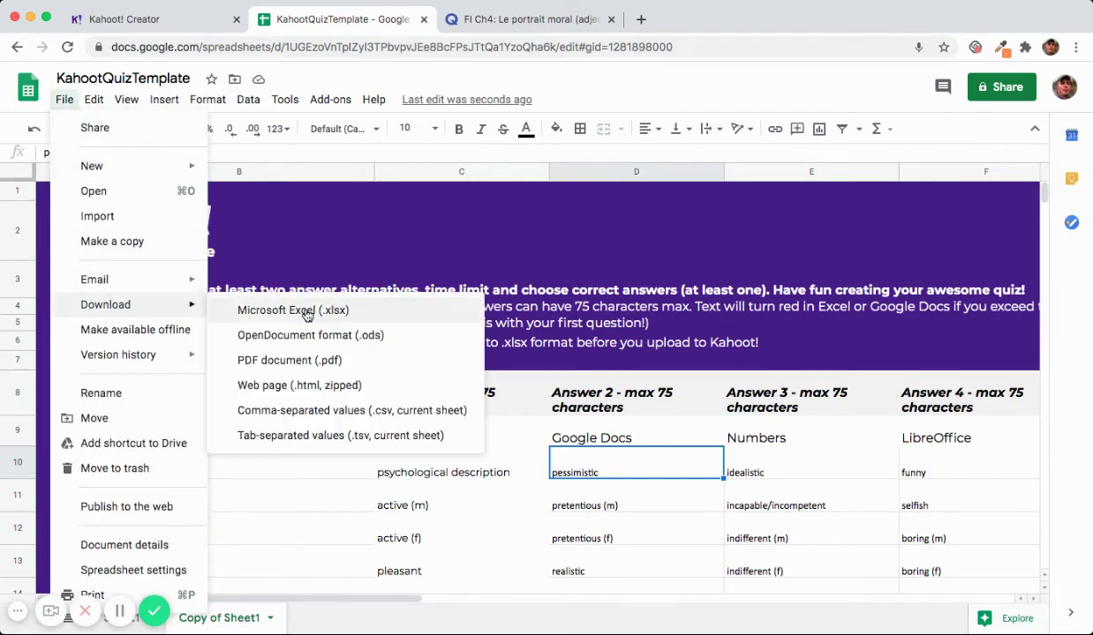
left_click(633, 305)
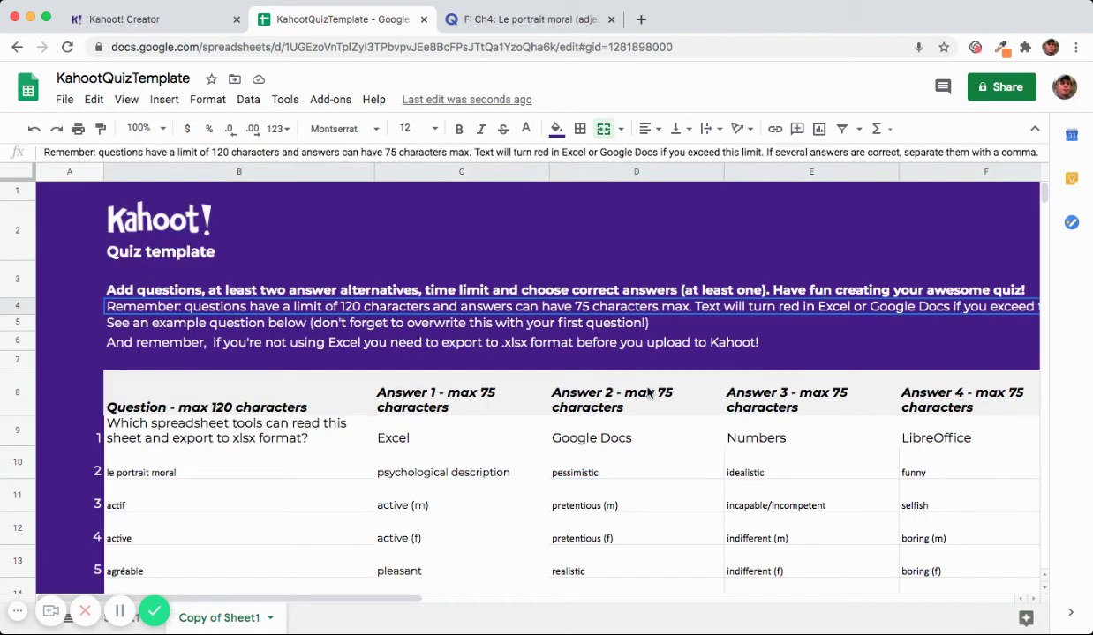
Check the Kahoot spreadsheet import dialog, close the Quizlet set's Export dialog, and return to the KahootQuizTemplate spreadsheet.
left_click(190, 30)
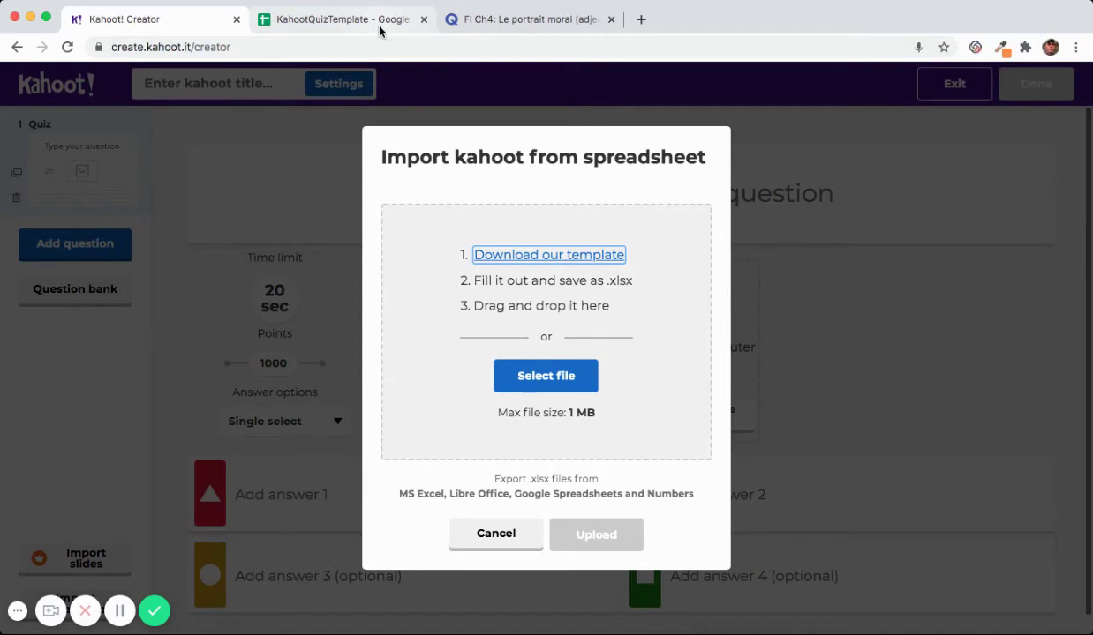
left_click(512, 18)
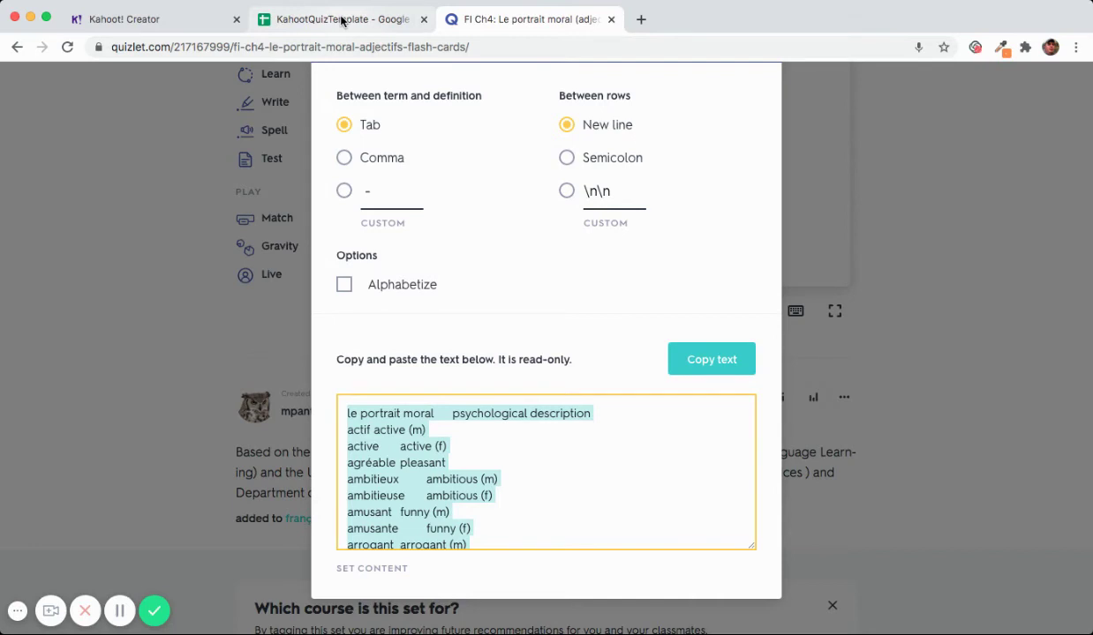
scroll(432, 216, "up", 2)
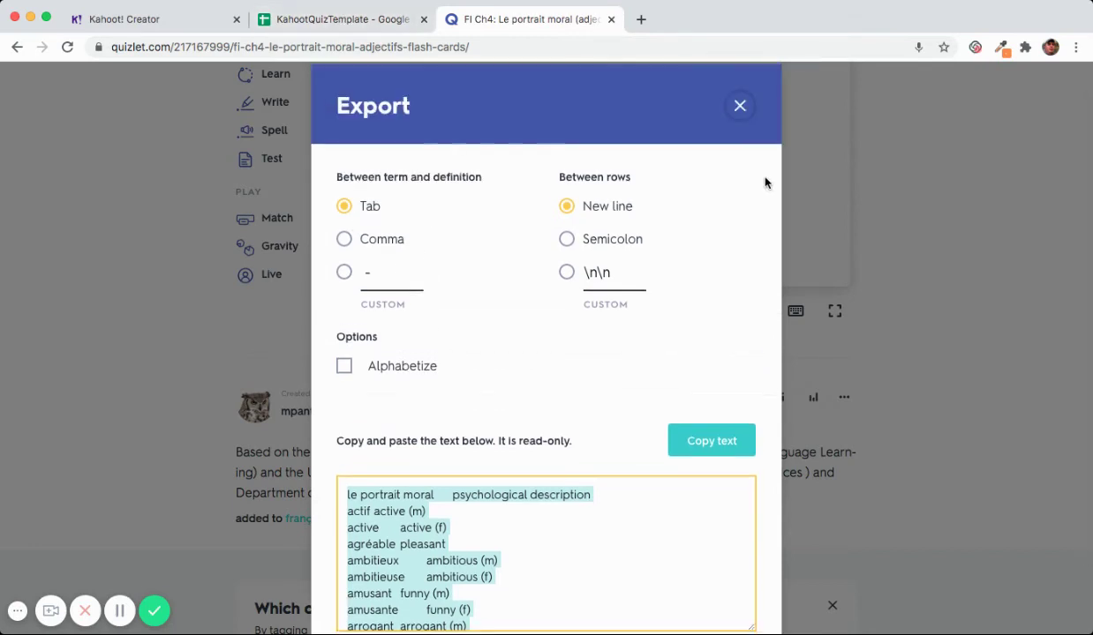
left_click(736, 104)
left_click(326, 19)
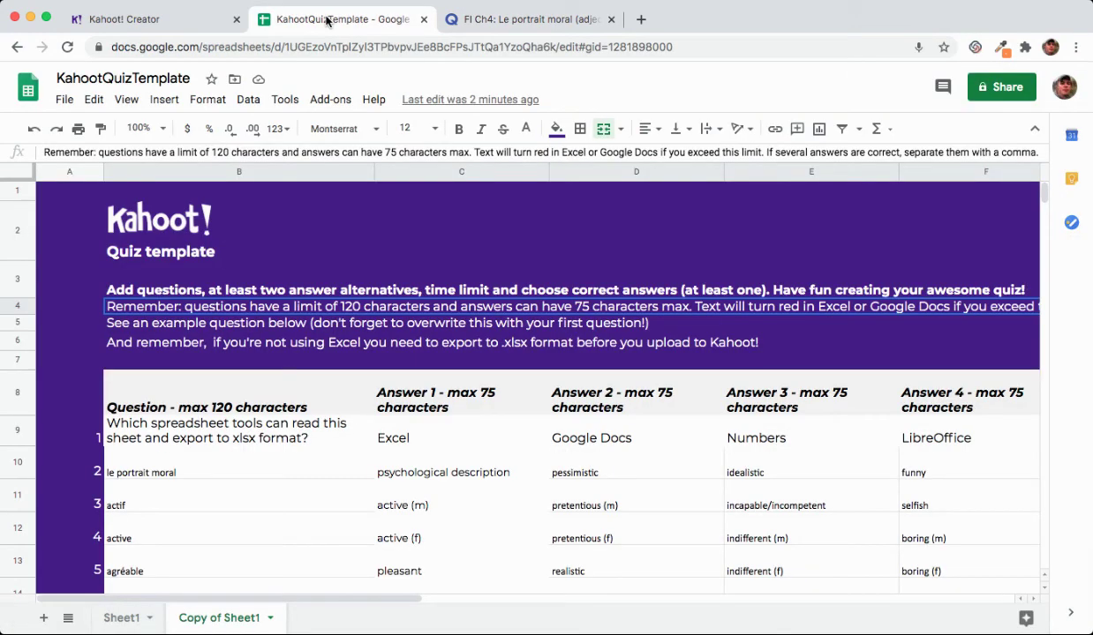
Review the "actif" question in row 11 together with its four answer alternatives in columns C to F.
left_click(510, 556)
left_click(419, 473)
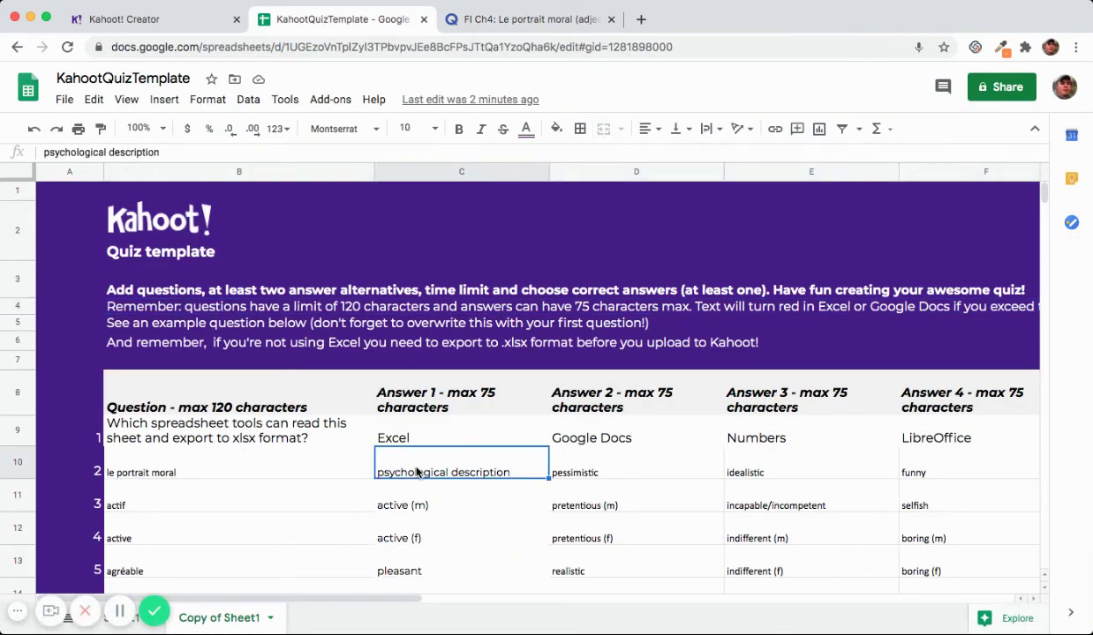
scroll(418, 473, "down", 1)
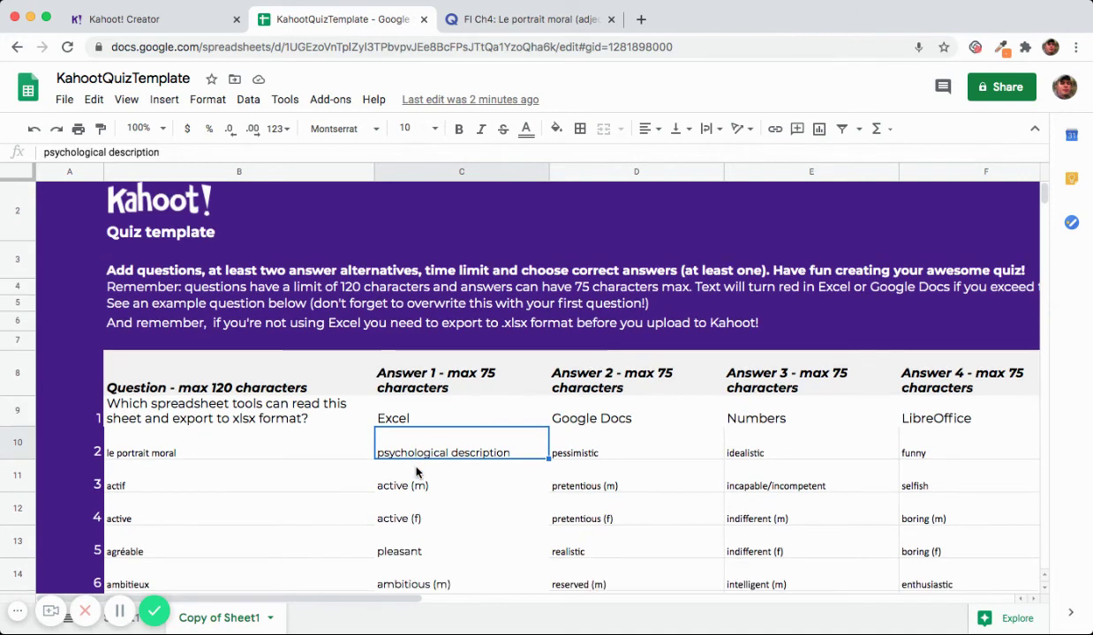
left_click(258, 480)
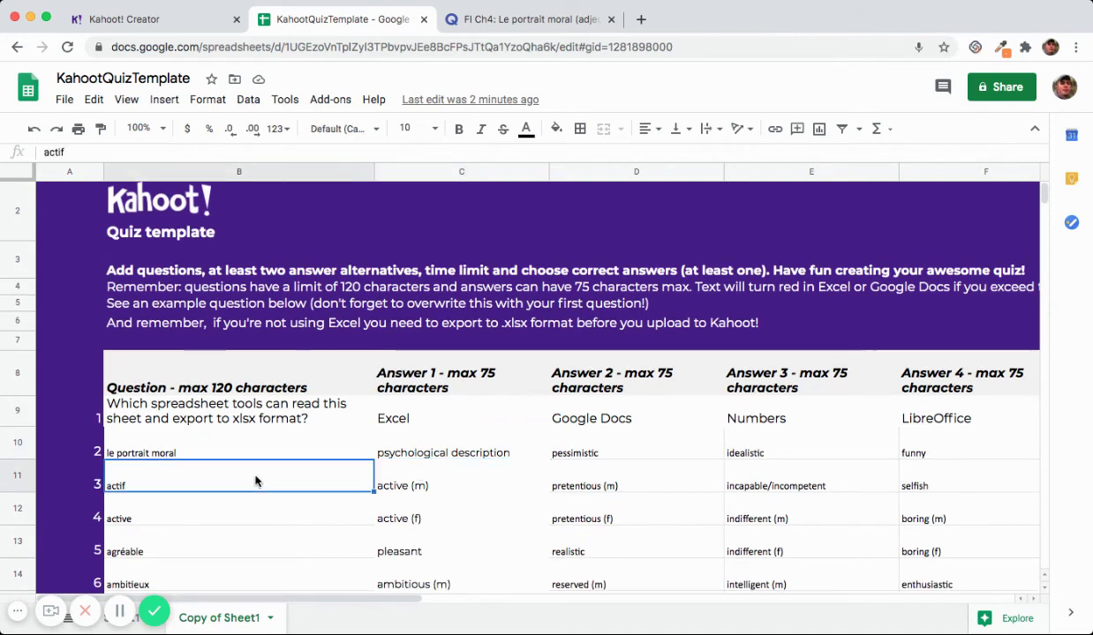
left_click(420, 483)
key("Left")
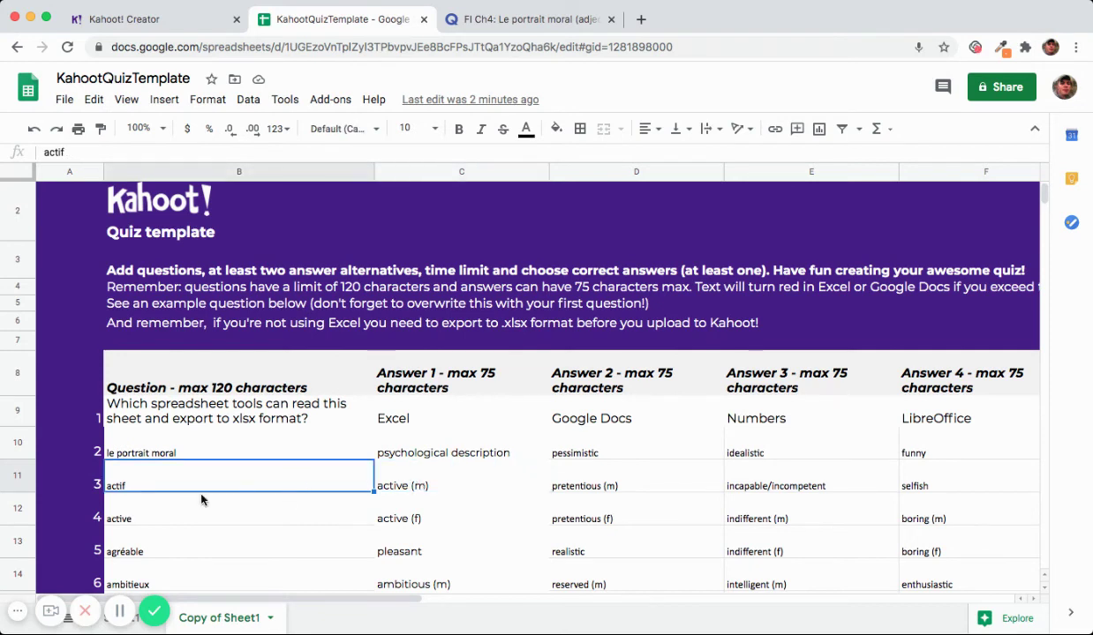
left_click(432, 483)
left_click(934, 488, "shift")
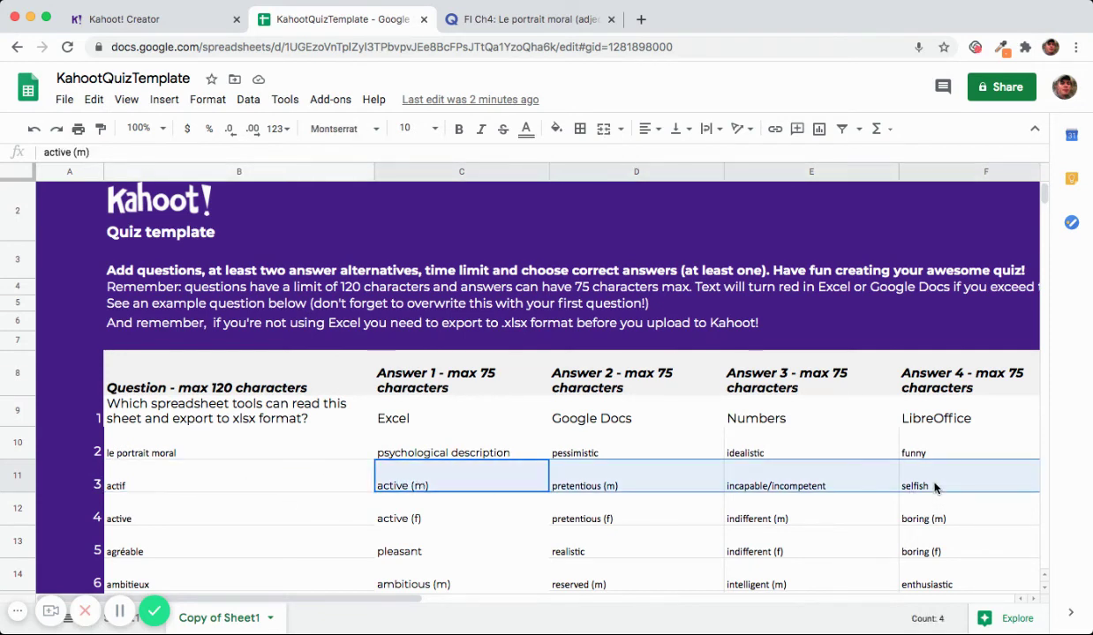